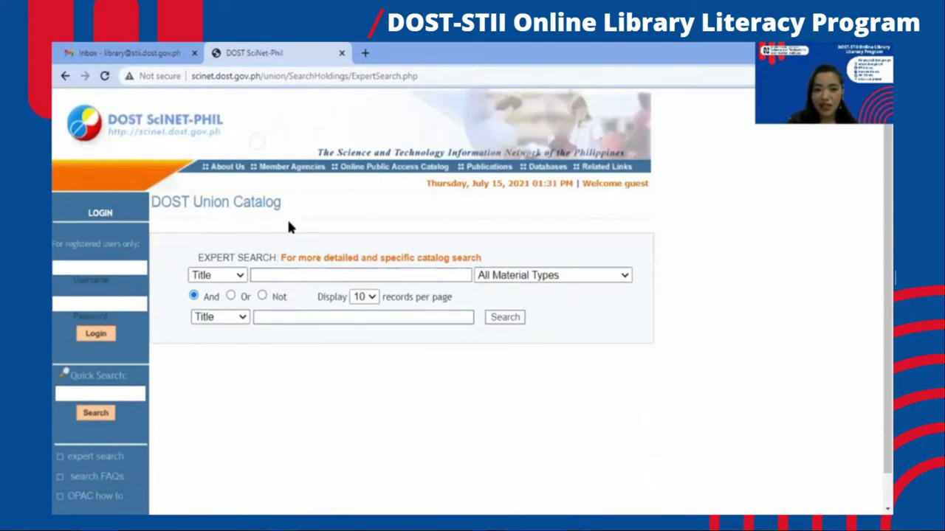
Step: Review the available search fields and material types in the expert search form
scroll(289, 229, "down", 1)
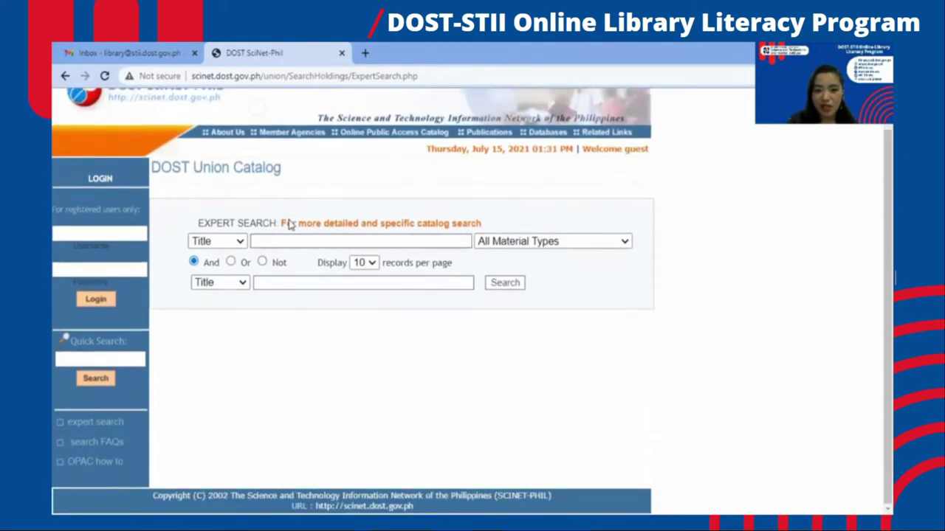
left_click(240, 244)
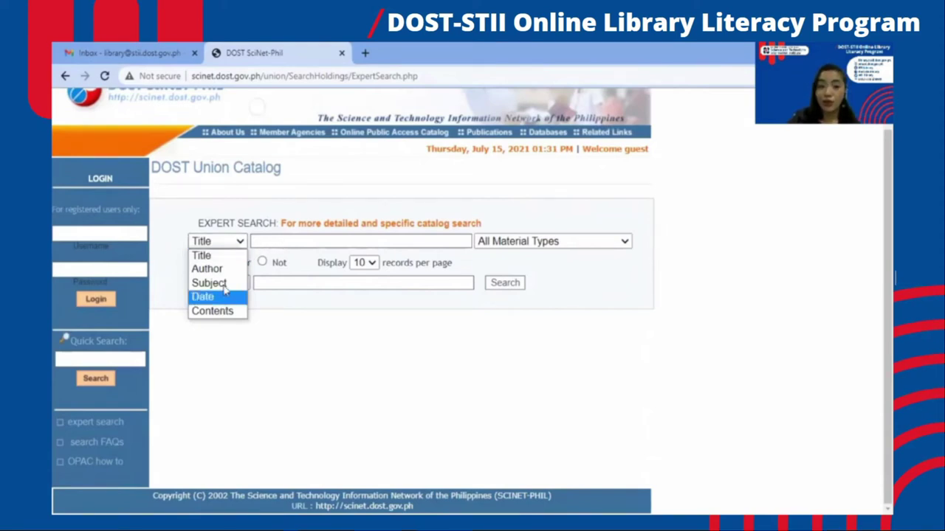
left_click(315, 240)
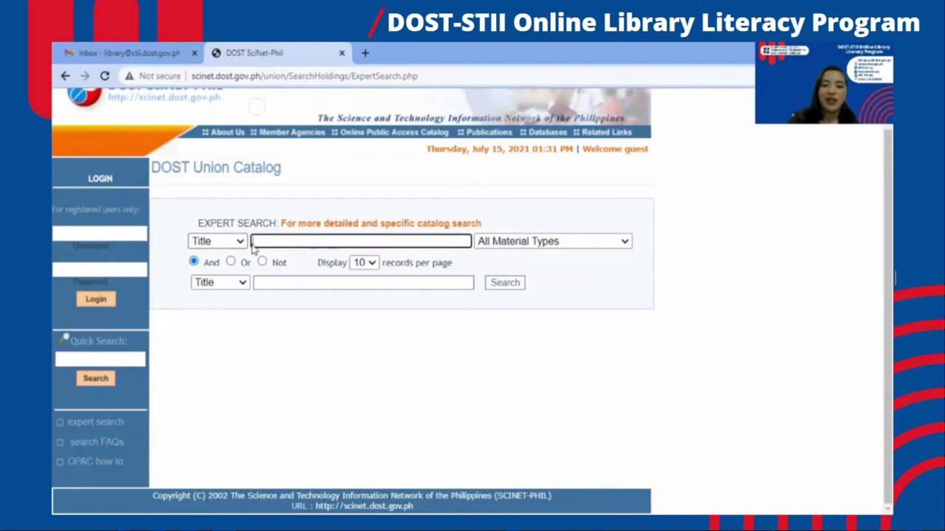
left_click(534, 242)
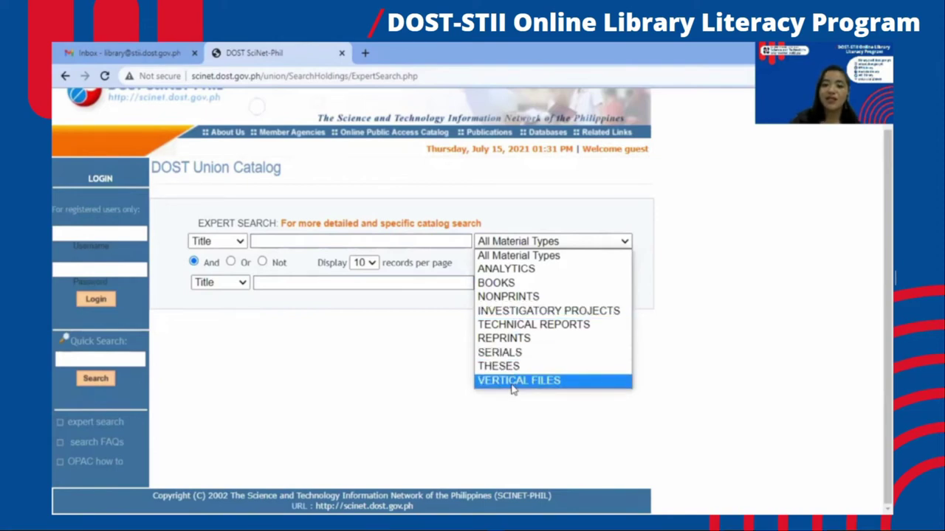
left_click(524, 265)
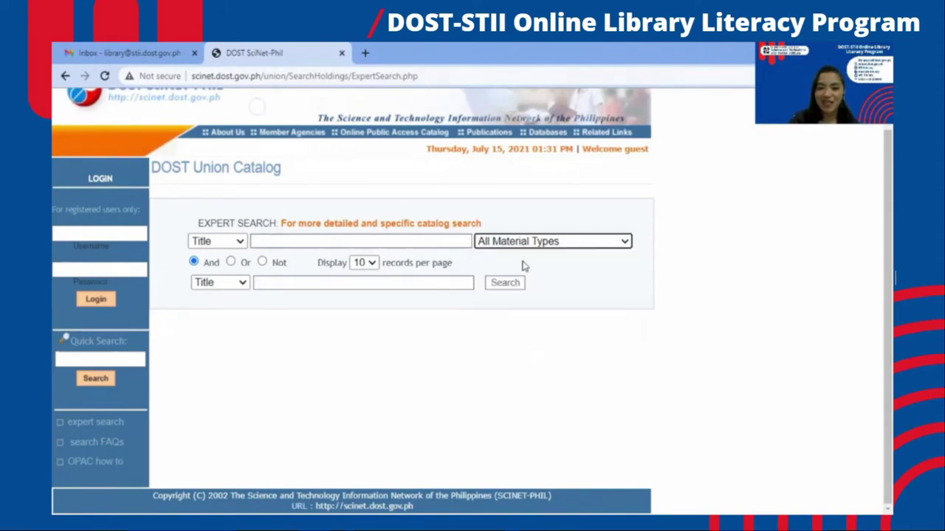
Step: Enter "bacteria" as the first search term and set its search field to Subject
left_click(329, 240)
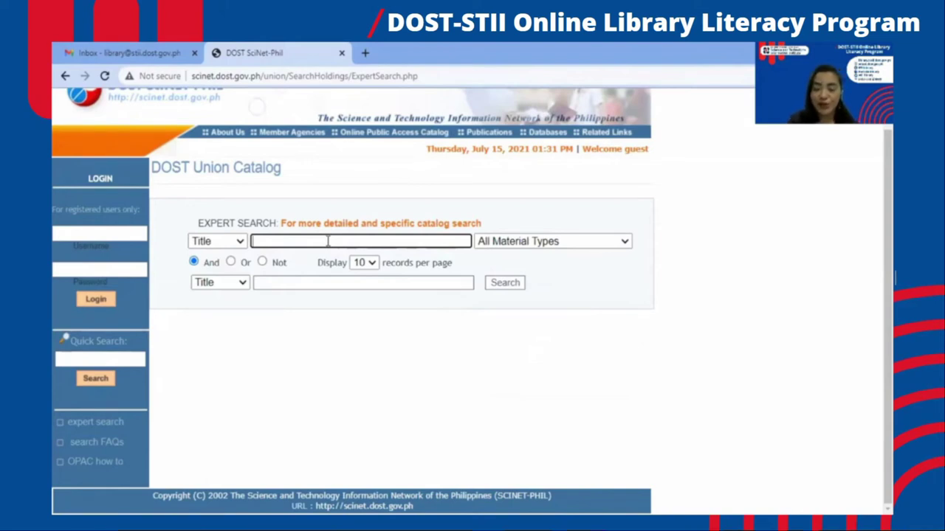
type("bacteria")
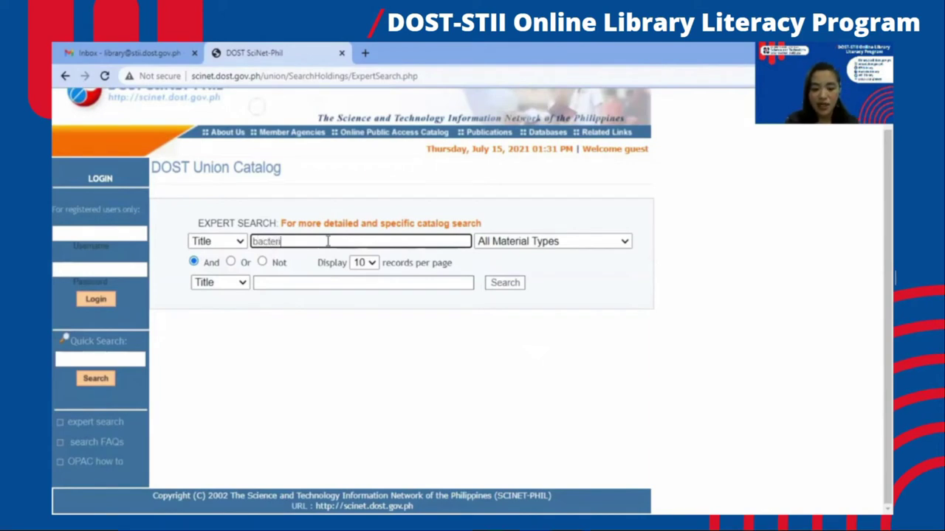
left_click(243, 242)
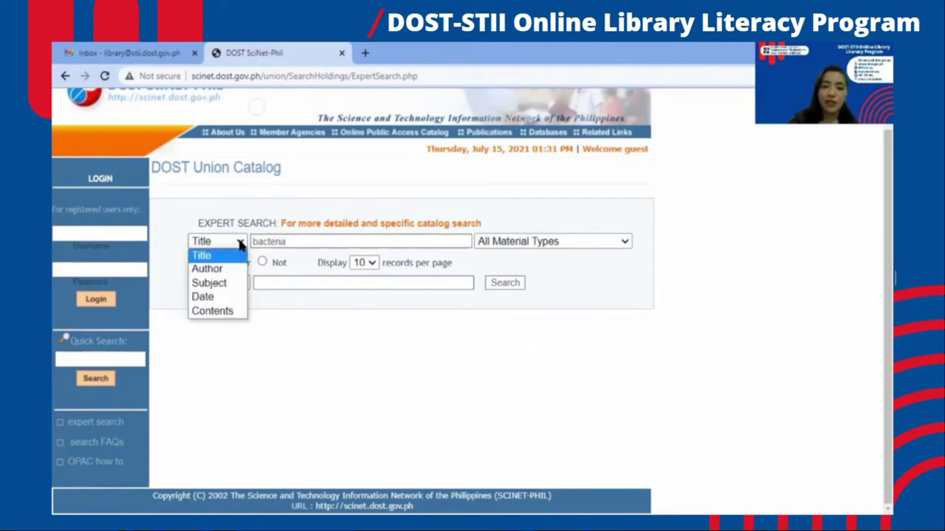
left_click(231, 285)
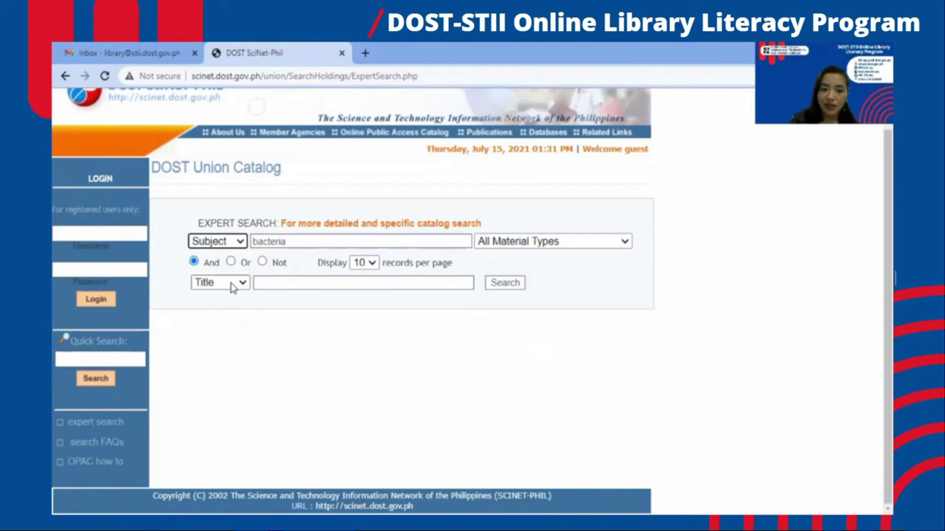
Step: Try the Or and Not operators between the two search criteria, and return to And
left_click(186, 262)
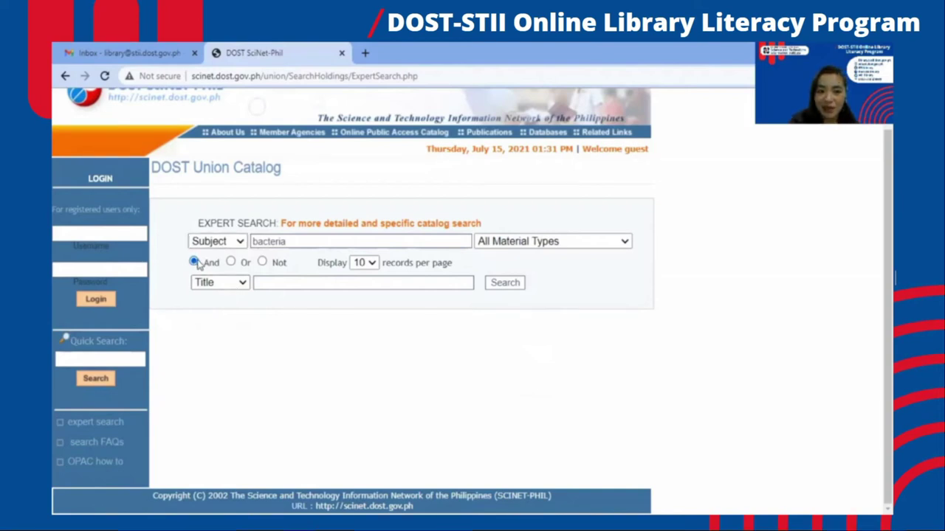
left_click(238, 266)
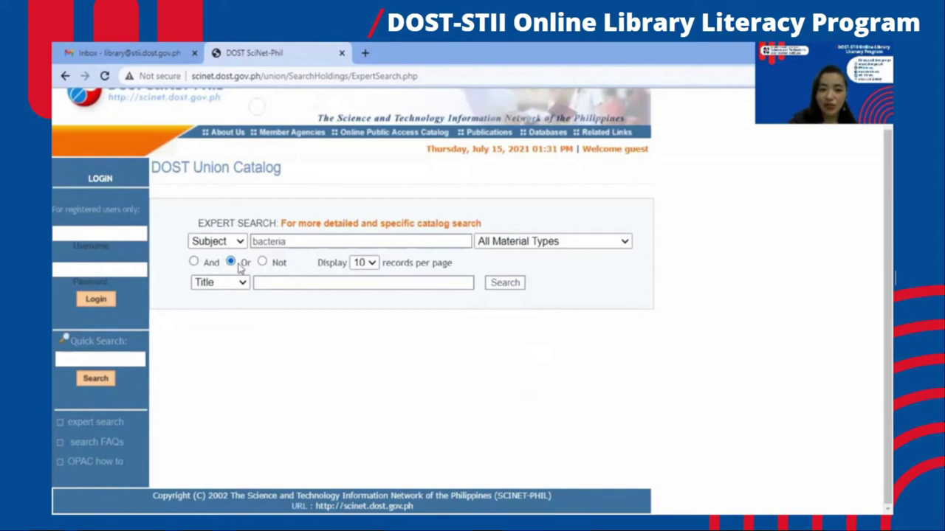
left_click(263, 262)
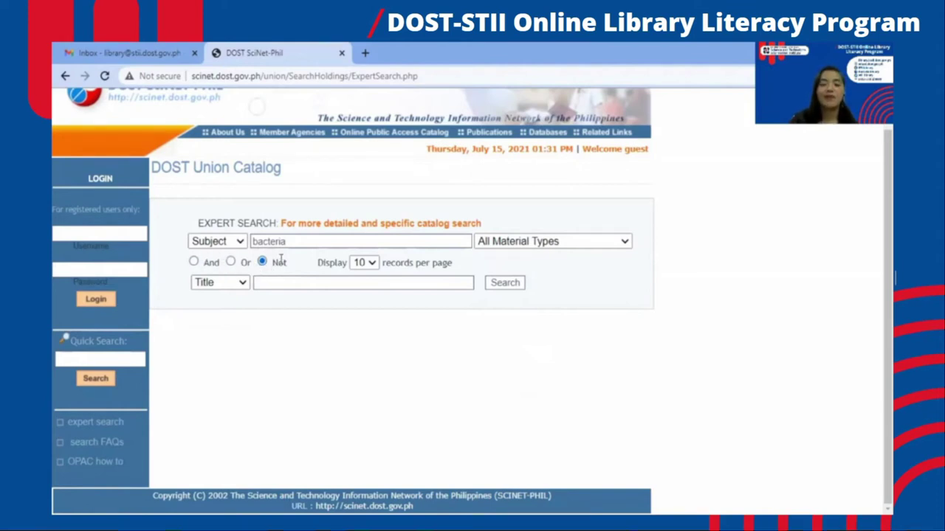
left_click(197, 264)
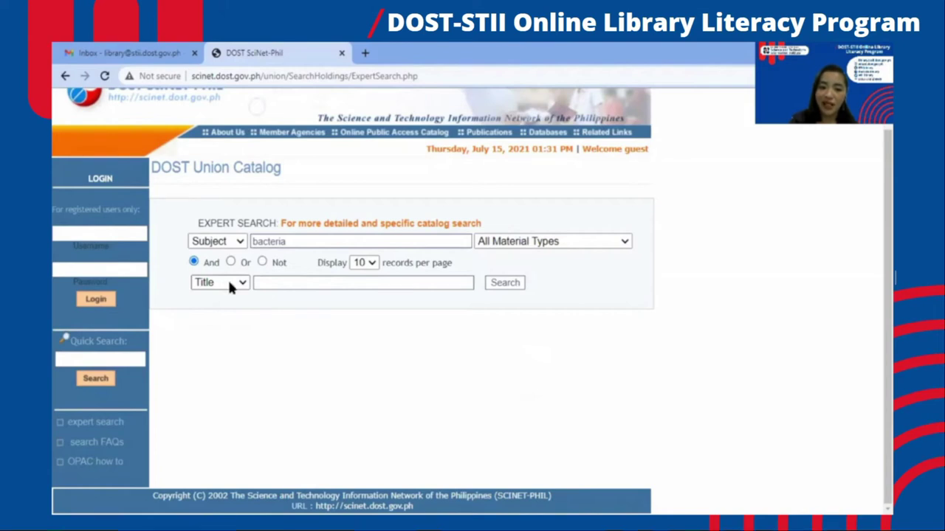
Step: Set the second criterion's search field to Contents and enter "virus" as its term
left_click_drag(294, 242, 251, 249)
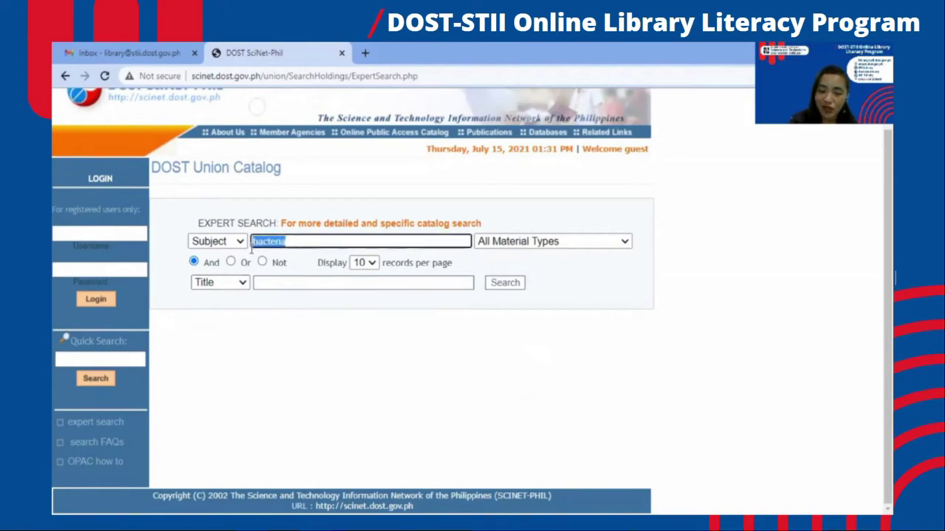
left_click(279, 285)
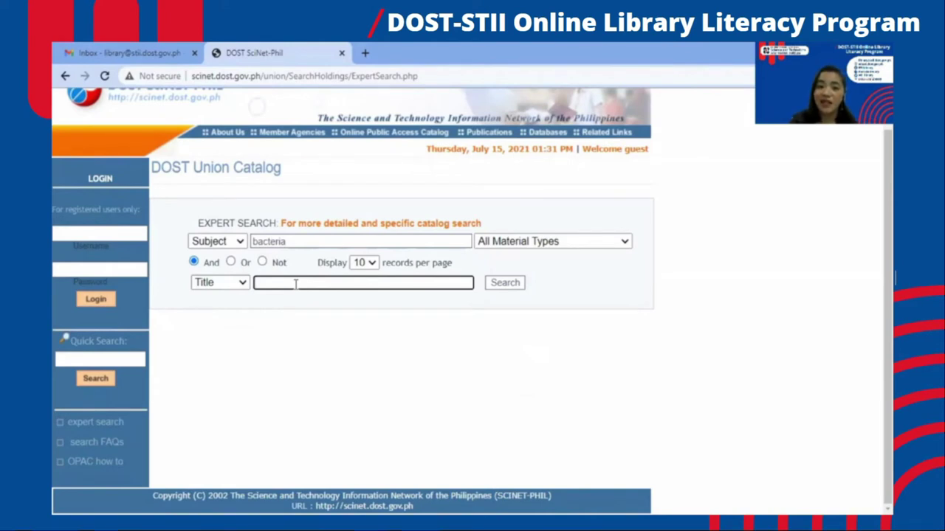
left_click(214, 287)
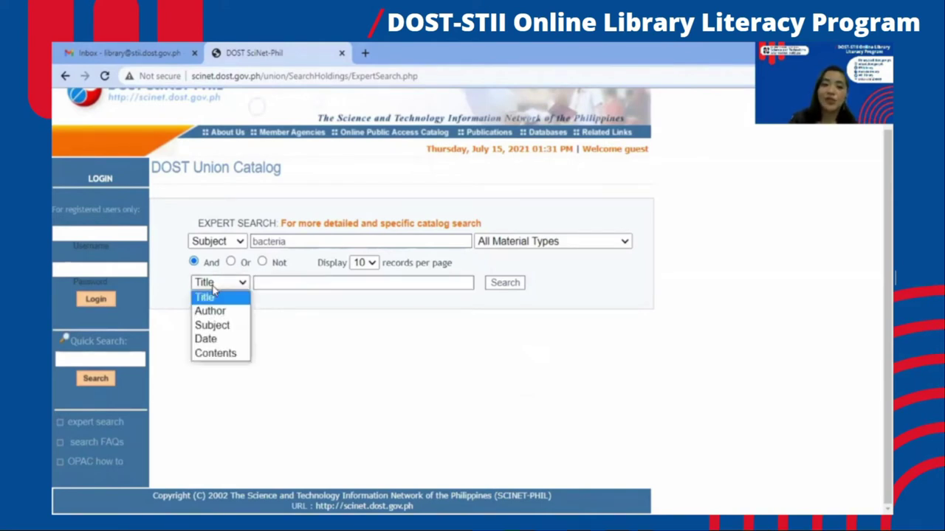
left_click(228, 359)
left_click(296, 283)
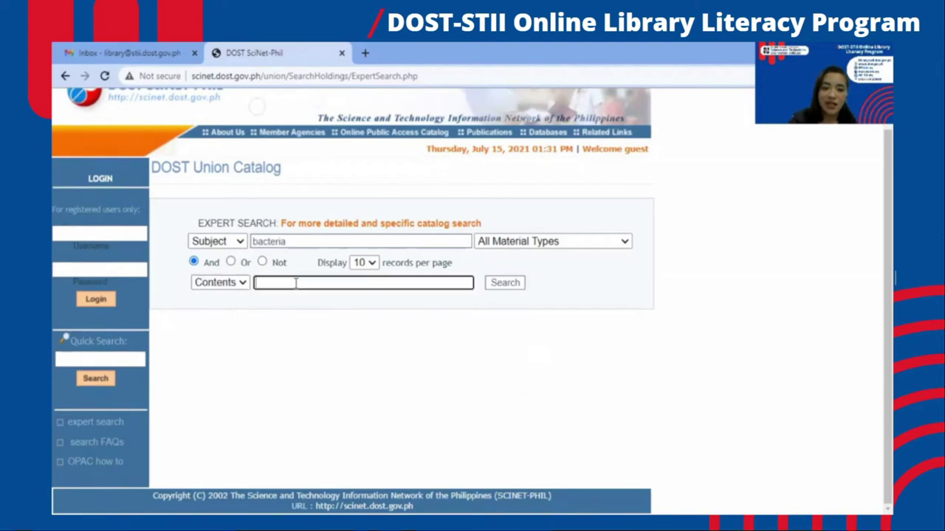
type("virus")
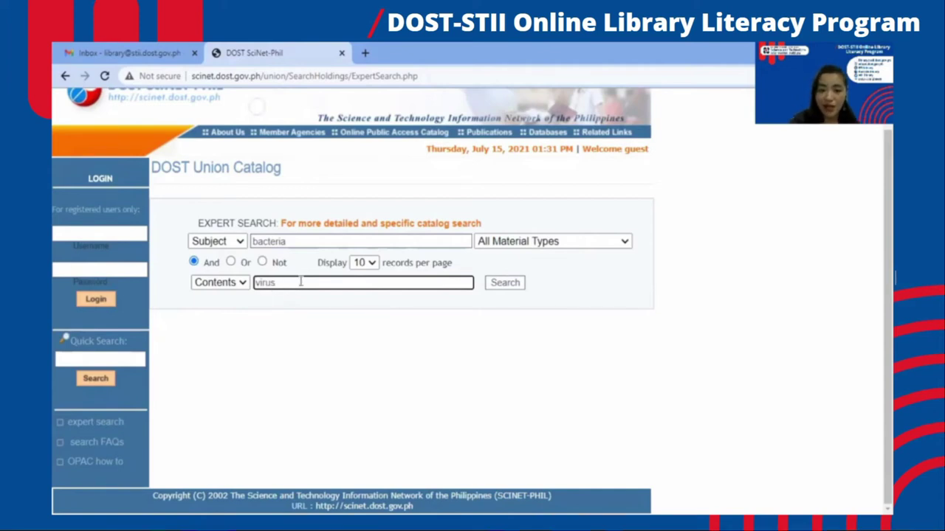
Step: Set the display to 20 records per page and run the expert search
left_click(372, 263)
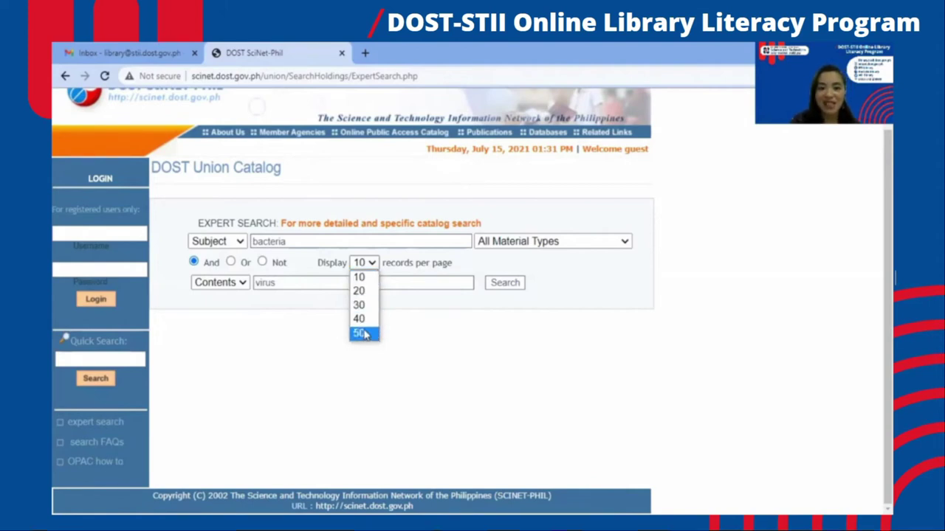
left_click(369, 293)
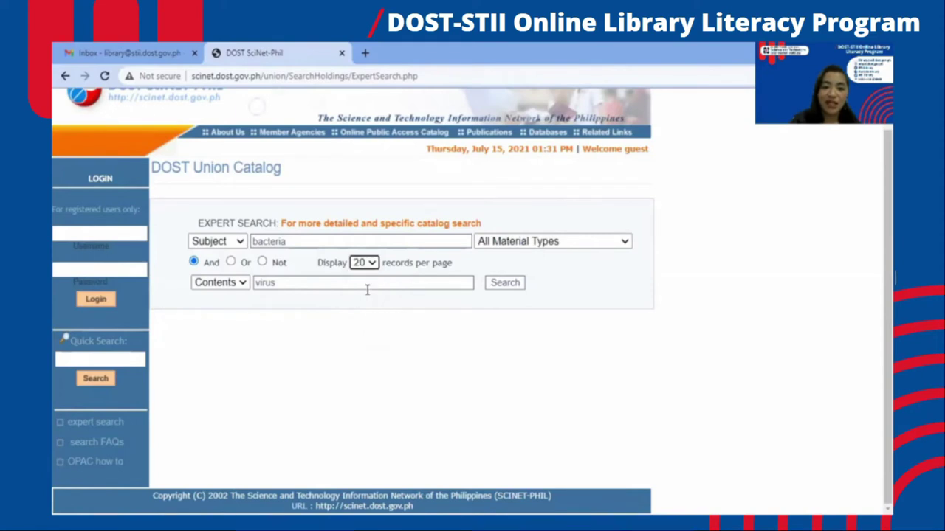
left_click(503, 286)
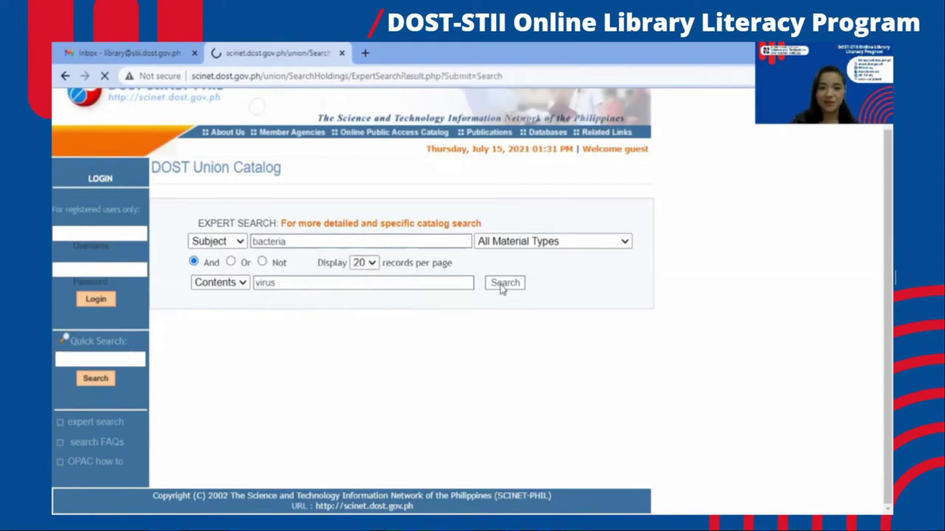
Step: Examine the search results and the holding library code beside each record
scroll(499, 289, "down", 1)
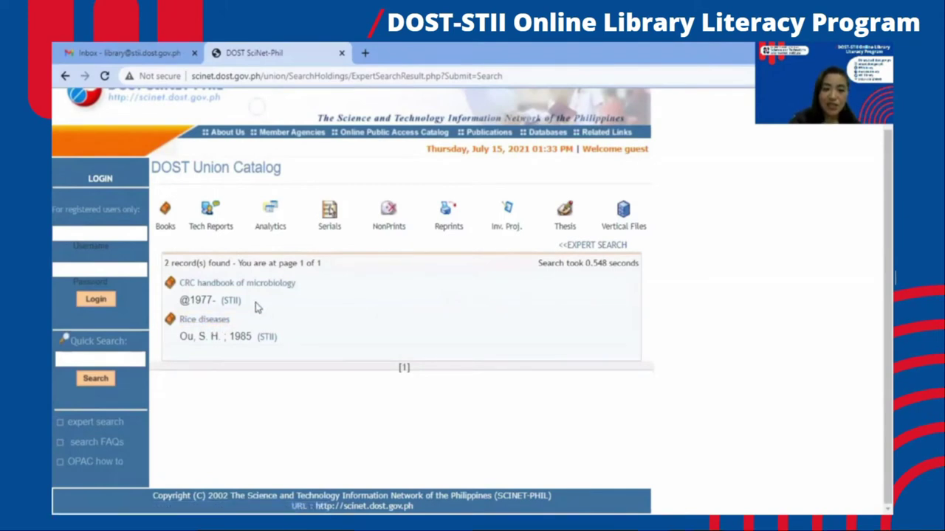
left_click_drag(250, 299, 222, 299)
left_click_drag(288, 340, 259, 337)
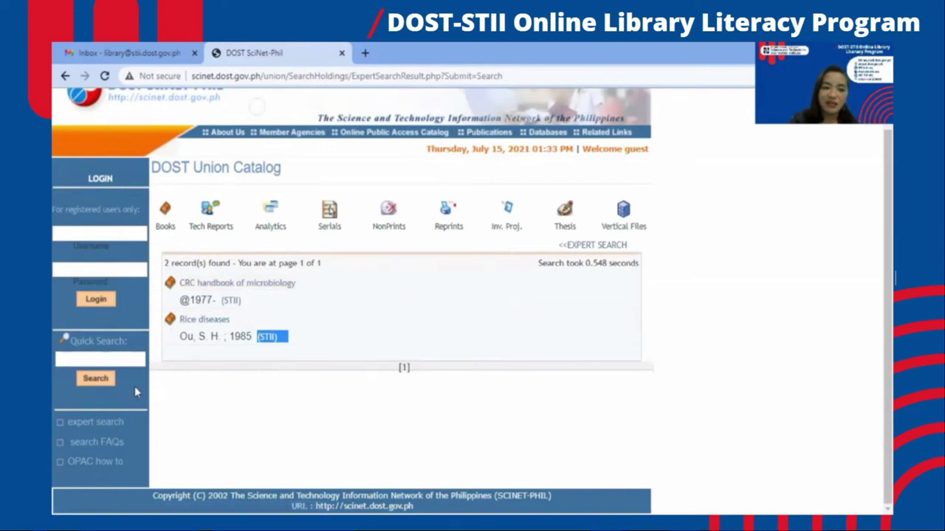
Step: Return to the expert search form, choosing the Or operator and Subject as the first search field
left_click(588, 248)
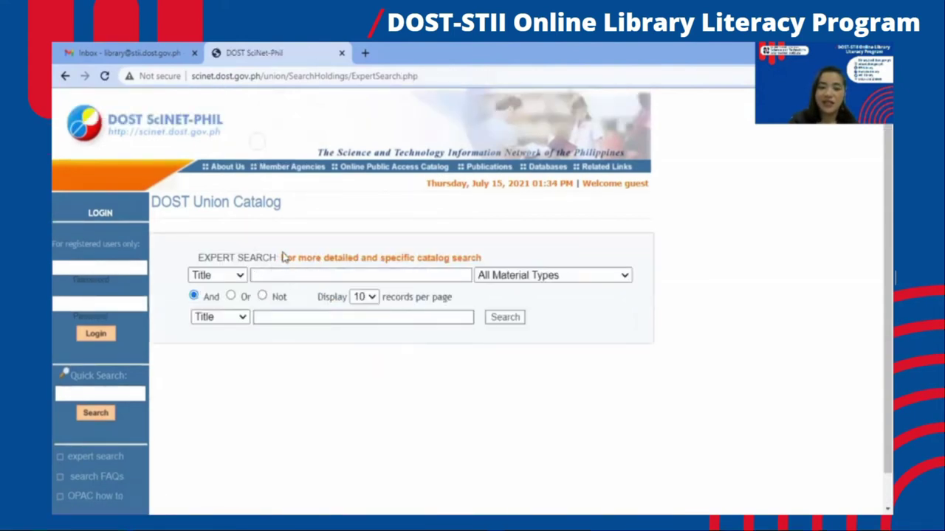
left_click(230, 297)
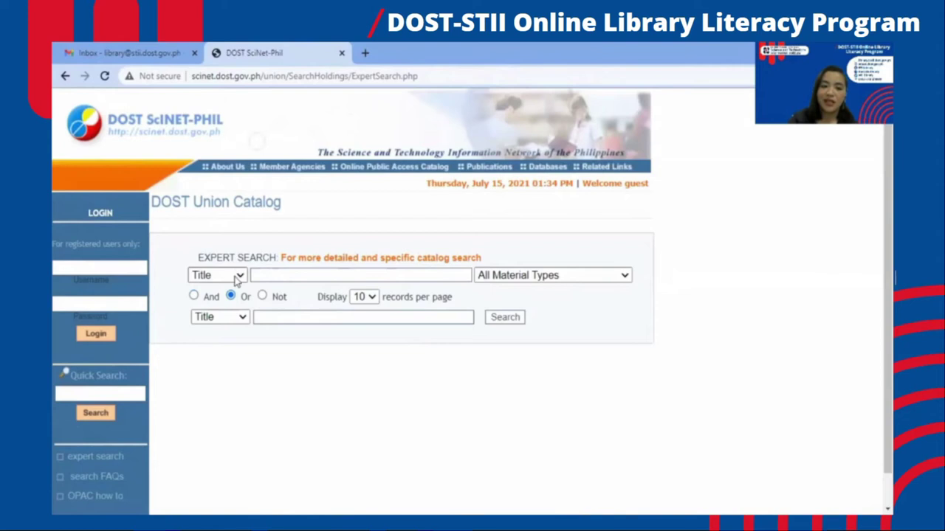
left_click(238, 276)
left_click(216, 317)
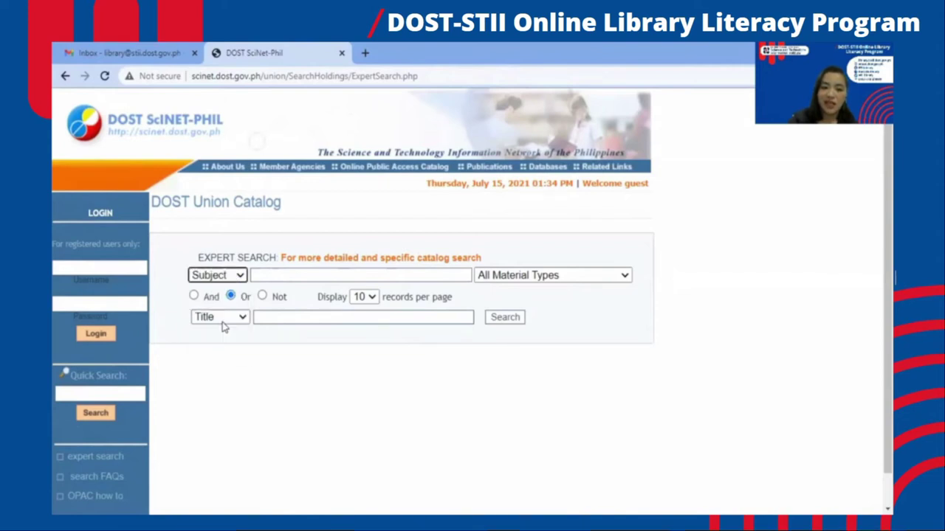
Step: Enter "bacteria" as the first search term and "corona" as the second
left_click(286, 278)
left_click(282, 299)
left_click(286, 318)
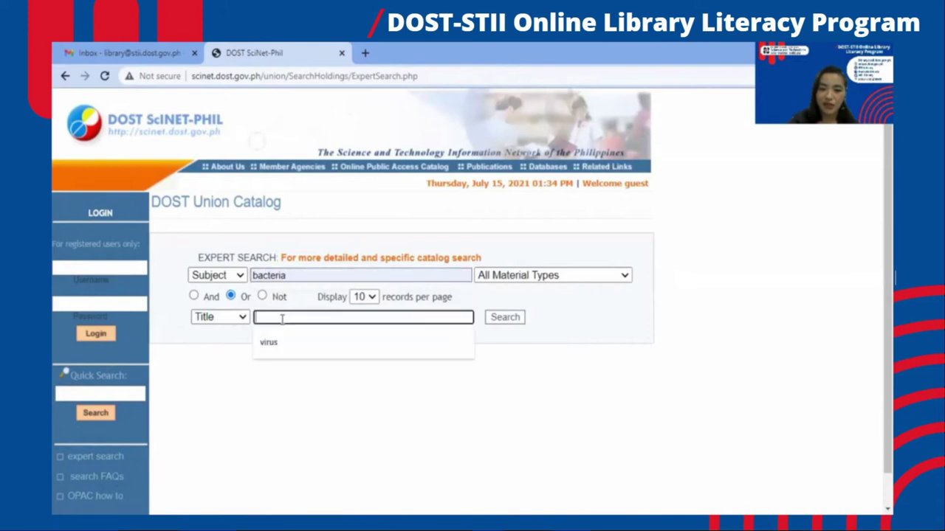
type("corona")
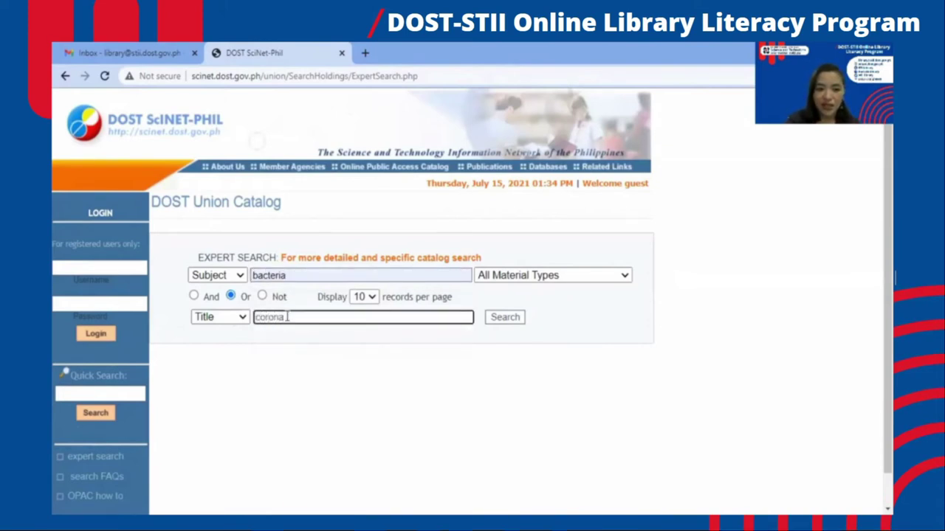
Step: Replace the first search term with "virus"
left_click_drag(295, 277, 238, 283)
key("BackSpace")
type("virus")
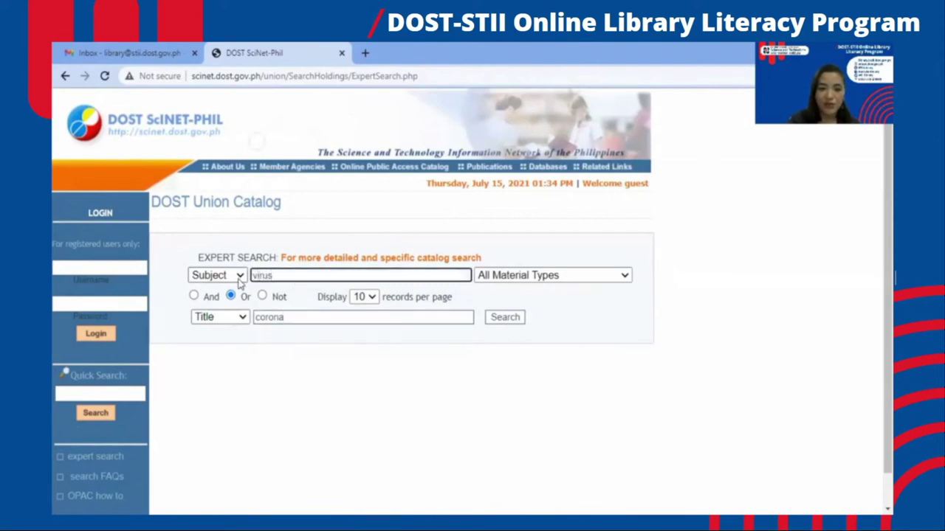
Step: Try adding "virus" to the second search term "corona", and remove the addition
left_click(269, 318)
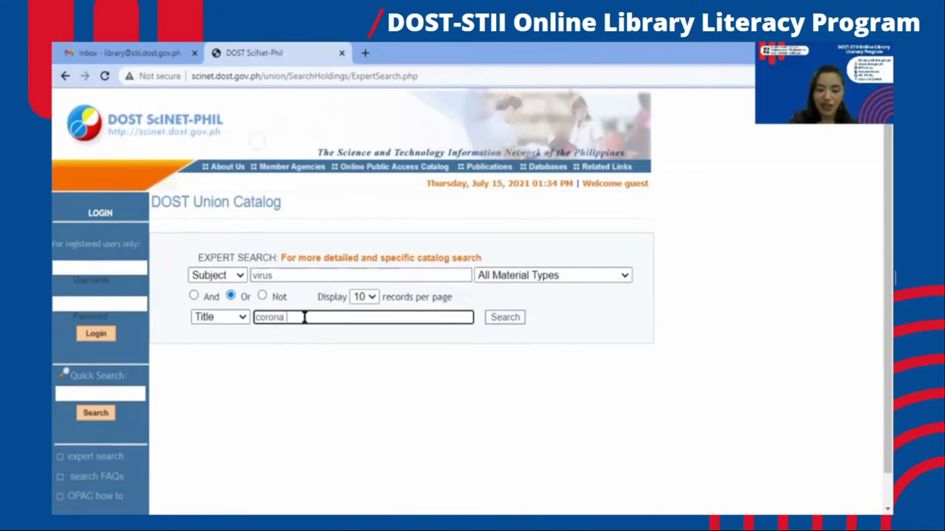
type("virus")
key("BackSpace")
key("BackSpace")
key("BackSpace")
key("BackSpace")
key("BackSpace")
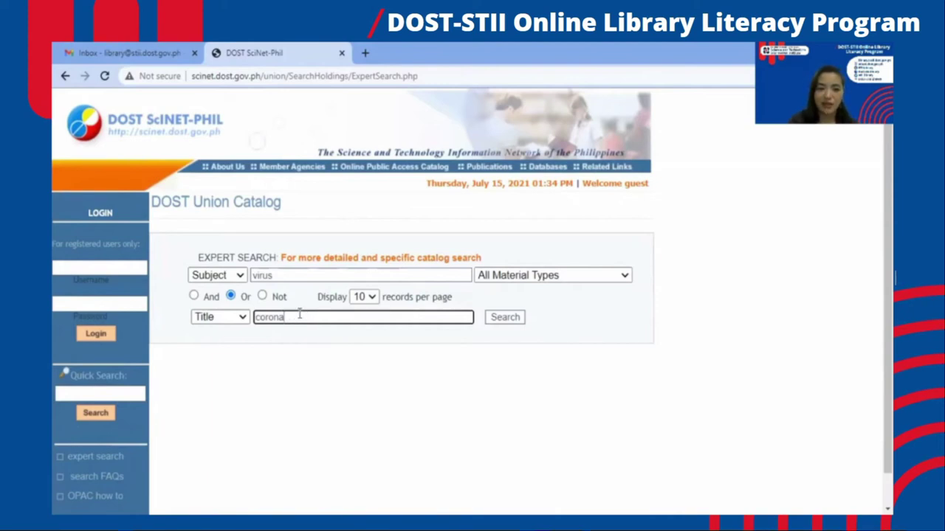
Step: Set the first term's search field to Title and the second's to Subject, with 20 records displayed per page
left_click(226, 318)
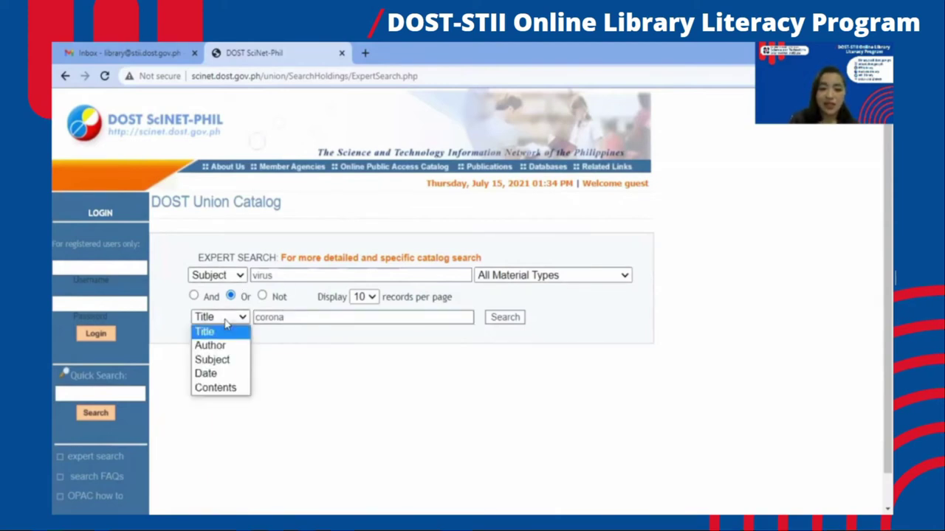
left_click(222, 278)
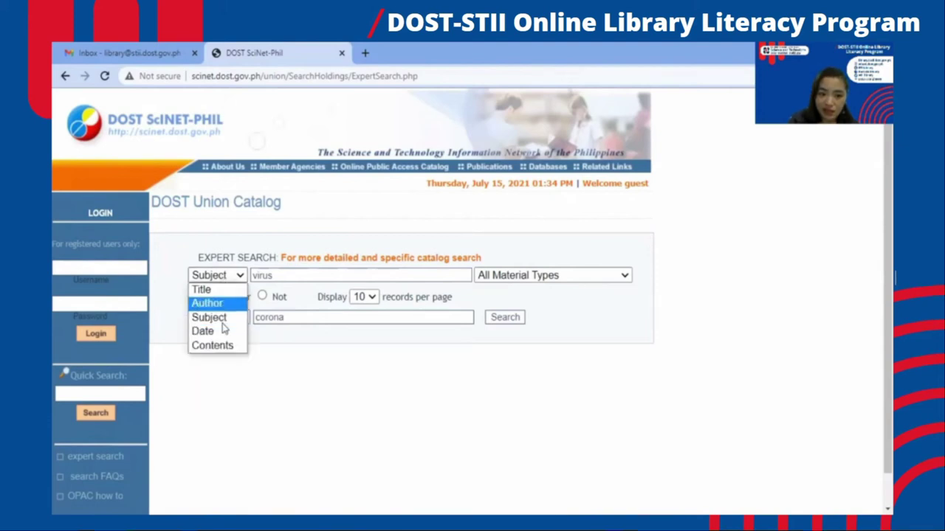
left_click(219, 288)
left_click(223, 322)
left_click(214, 361)
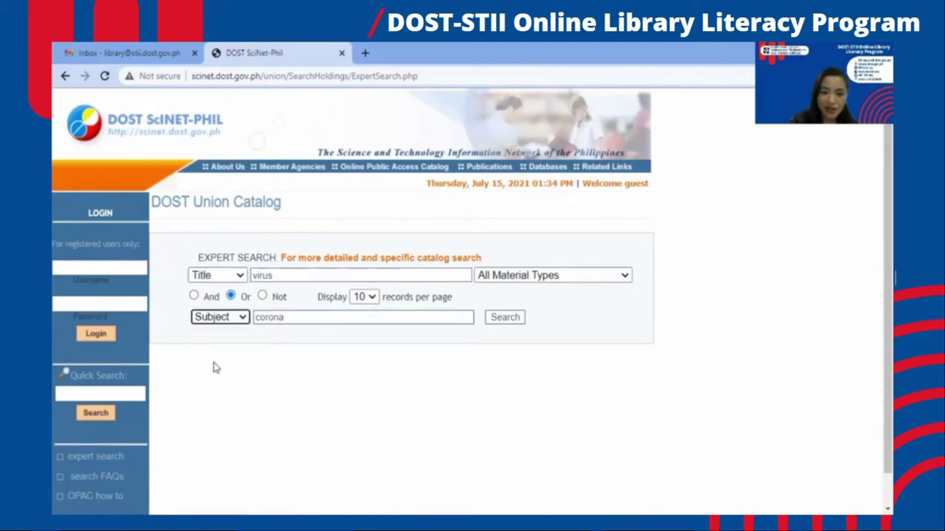
left_click(373, 296)
left_click(365, 325)
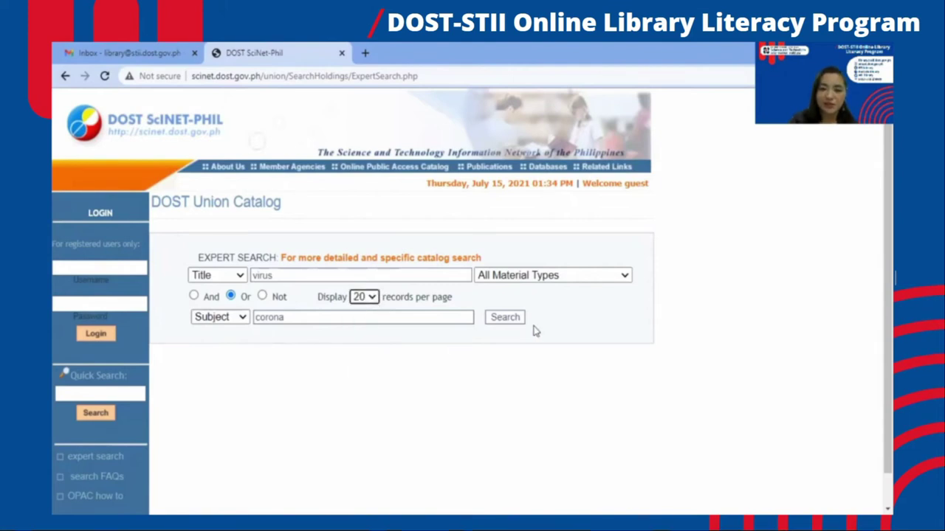
Step: Run the Or search for "virus" in Title or "corona" in Subject and examine the retrieved records
left_click(498, 319)
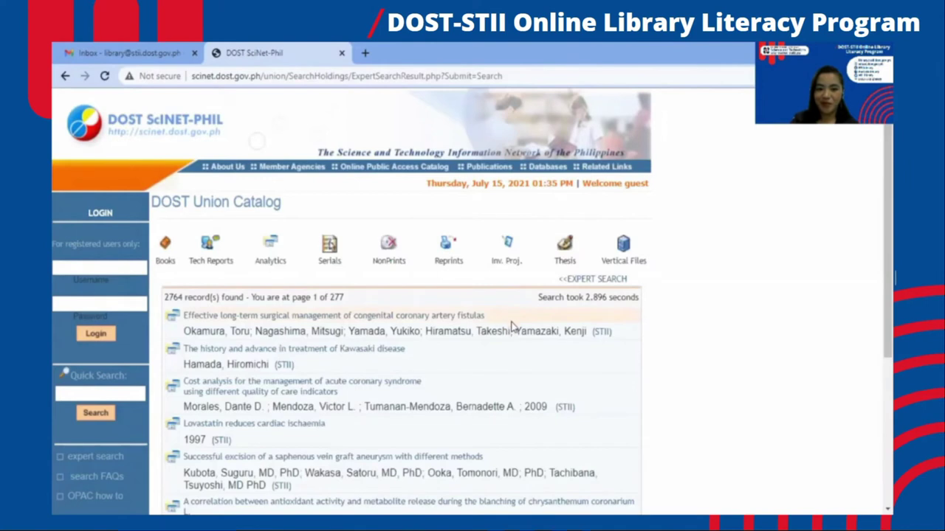
scroll(521, 325, "down", 1)
scroll(521, 321, "down", 3)
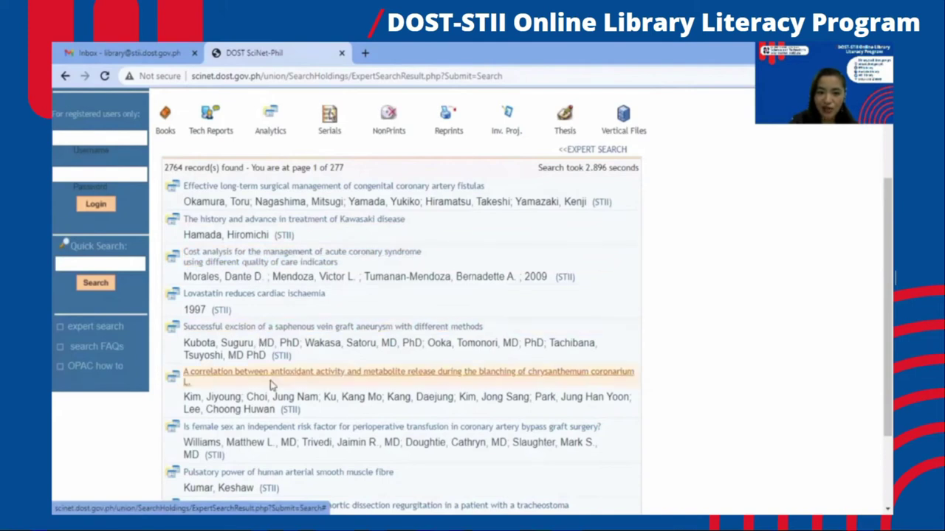
scroll(270, 430, "down", 2)
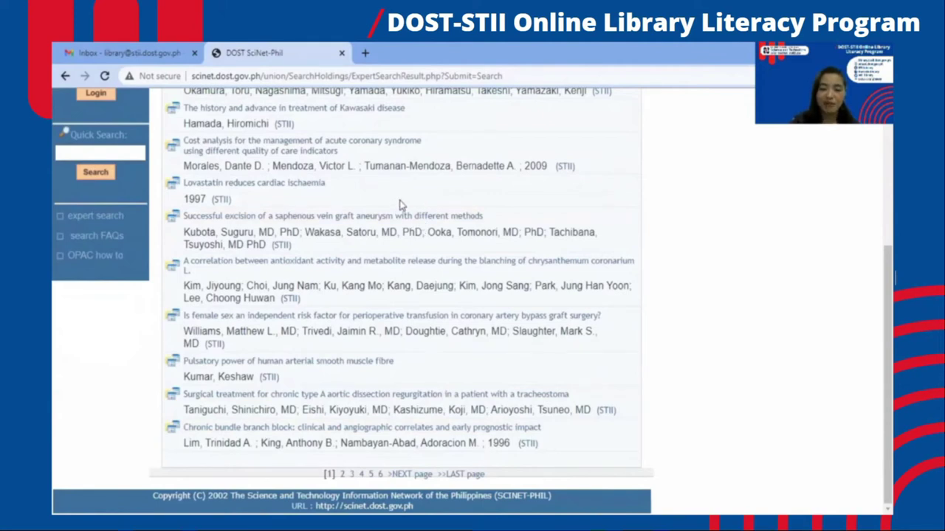
scroll(399, 204, "up", 3)
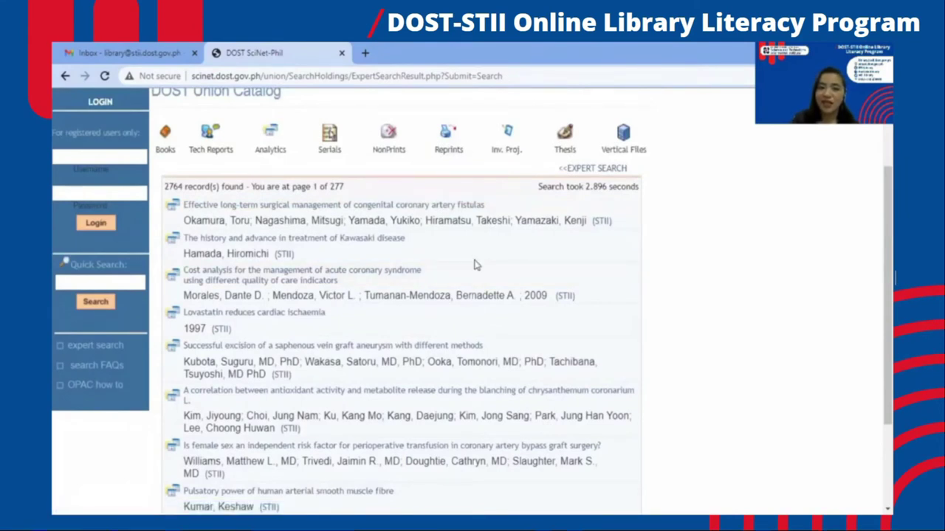
scroll(475, 264, "down", 1)
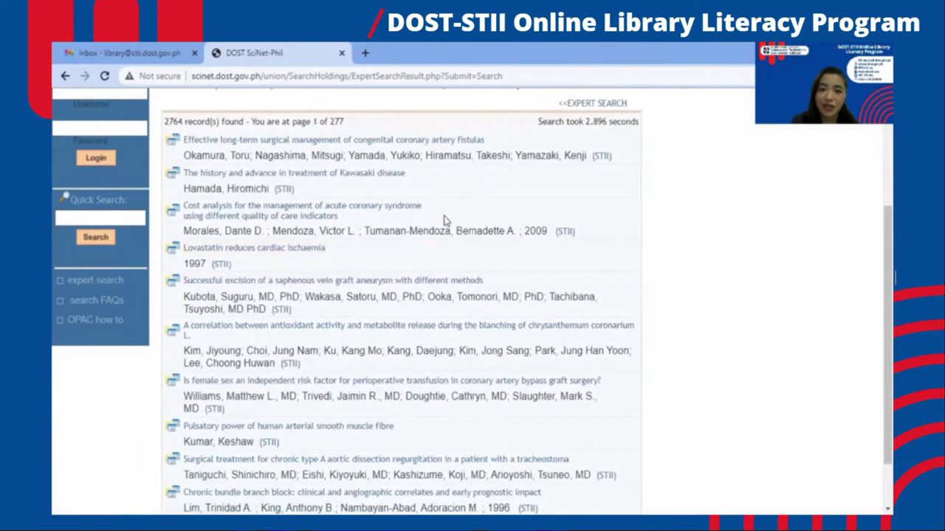
scroll(491, 204, "up", 2)
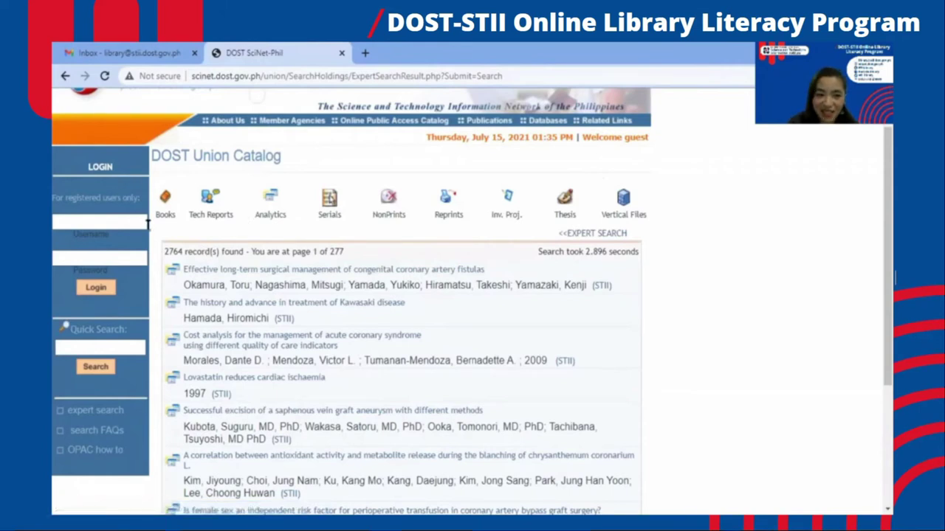
left_click_drag(300, 251, 744, 482)
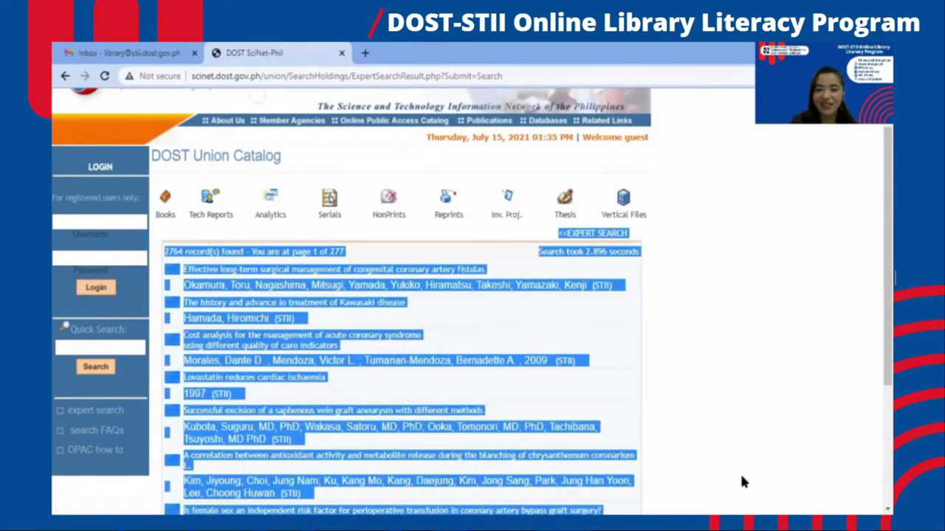
left_click(661, 336)
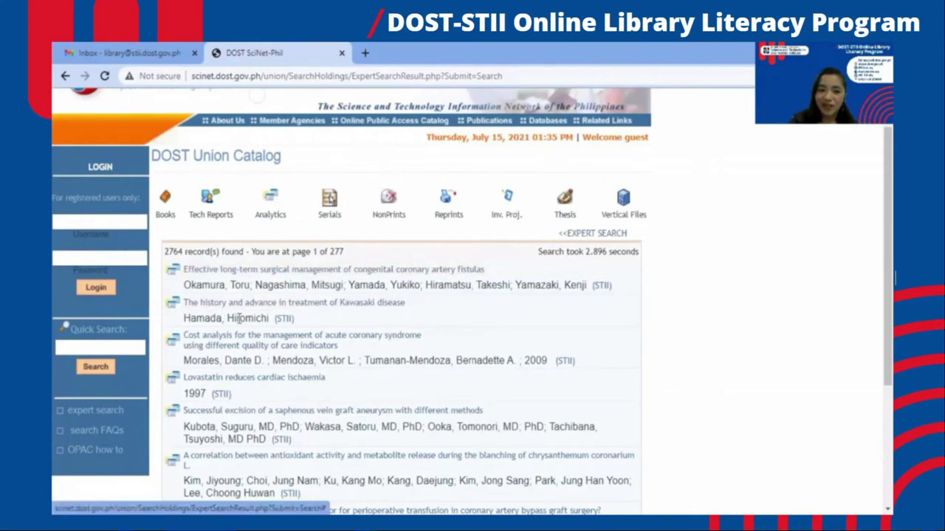
scroll(238, 317, "down", 2)
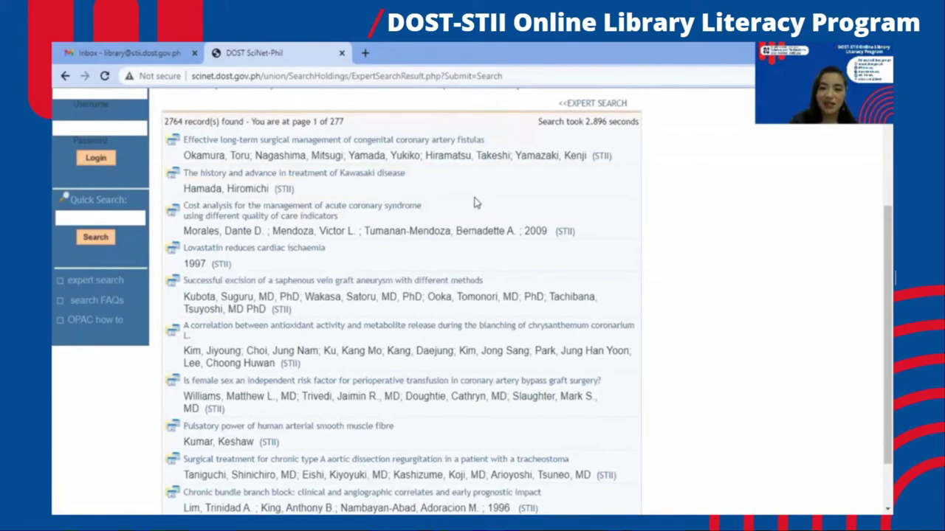
scroll(486, 196, "up", 2)
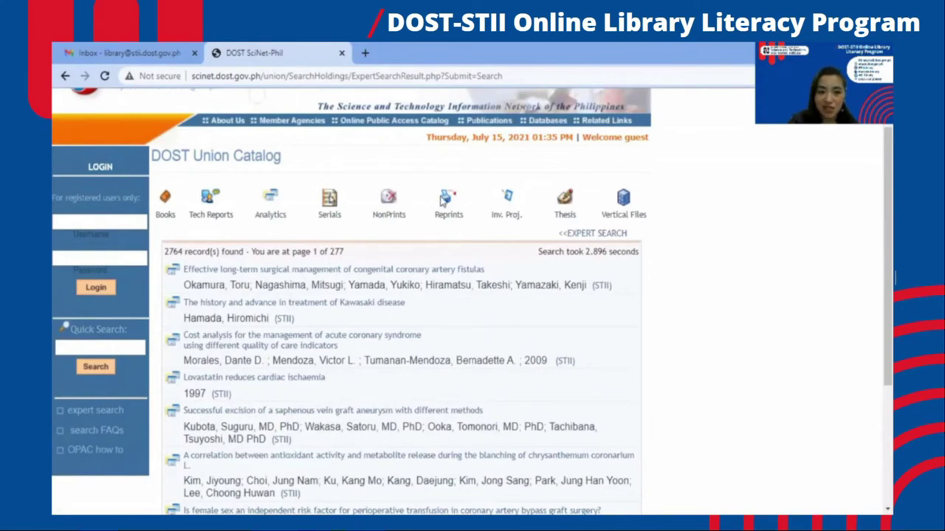
Step: Start a new expert search with the Not operator and "virus" as the first term in Title
left_click(608, 239)
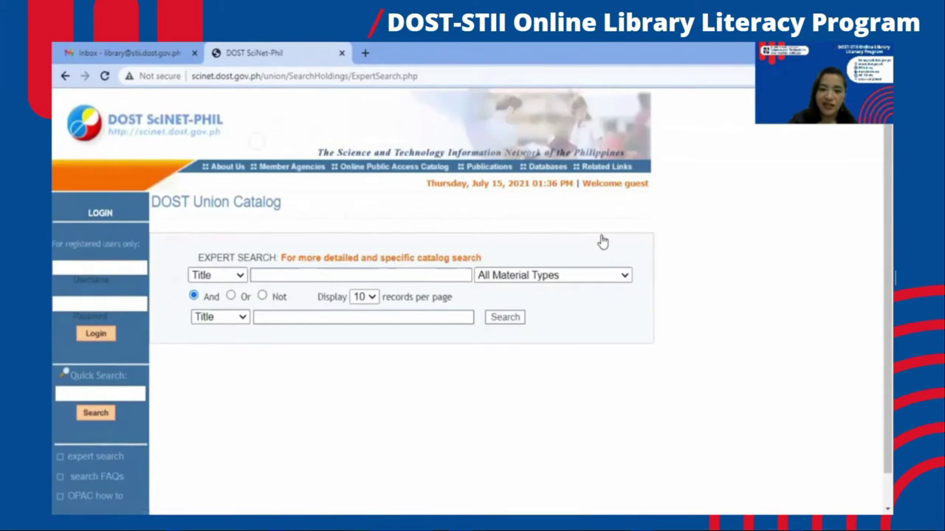
left_click(262, 295)
left_click(273, 276)
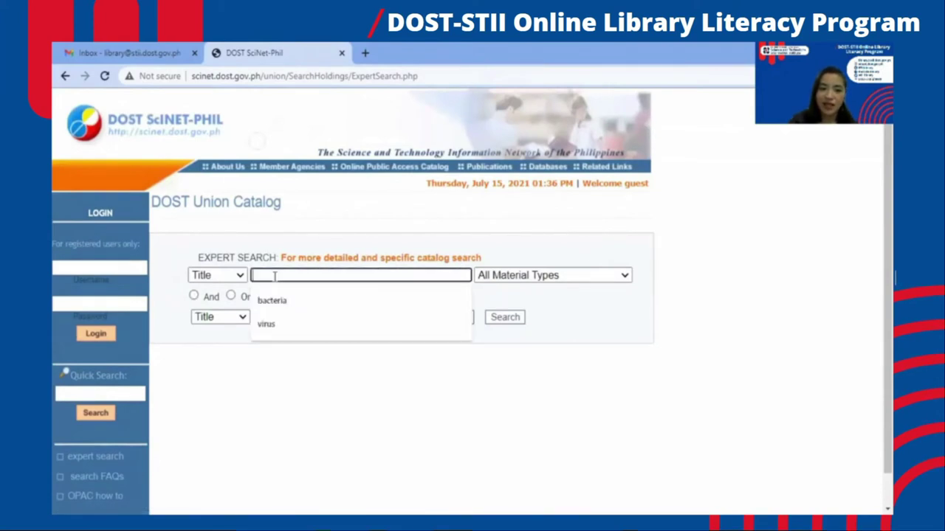
left_click(267, 324)
Step: Set the second term's search field to Contents and enter "bacteria" as the term to exclude
left_click(224, 322)
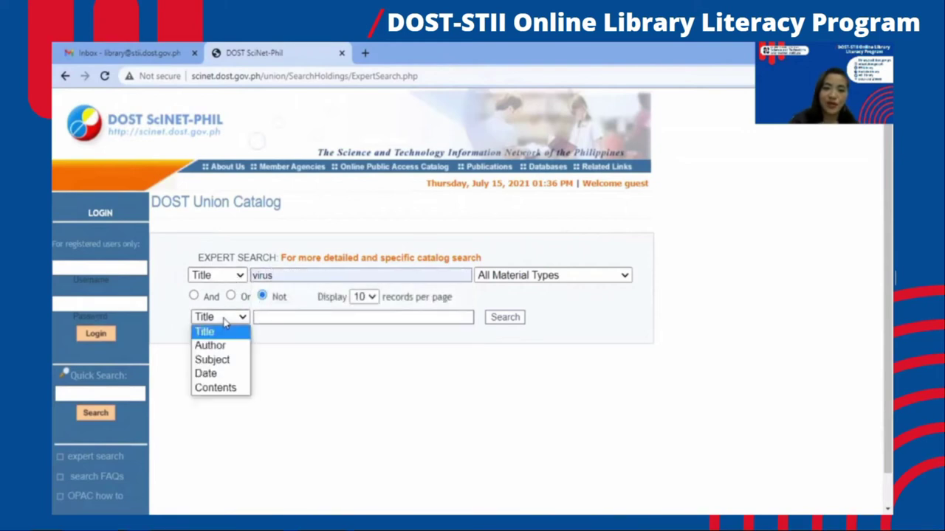
left_click(223, 388)
left_click(300, 318)
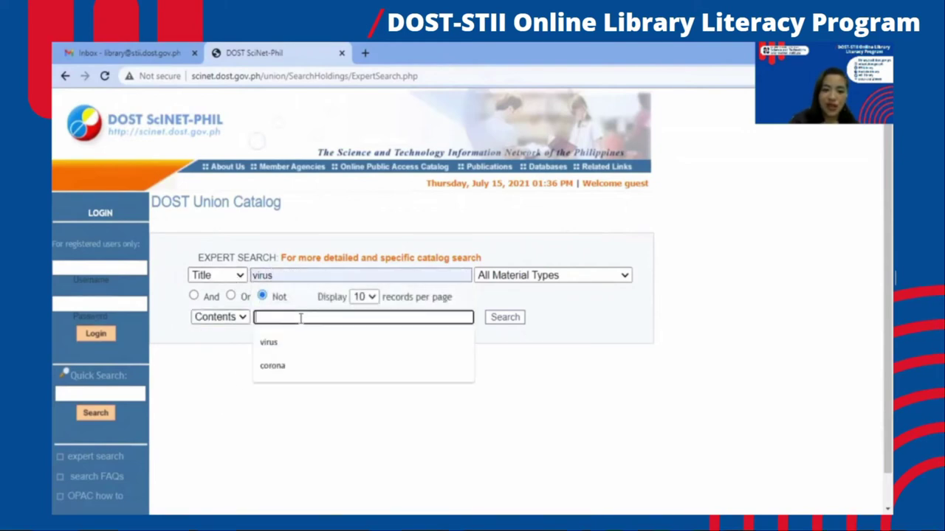
left_click(273, 366)
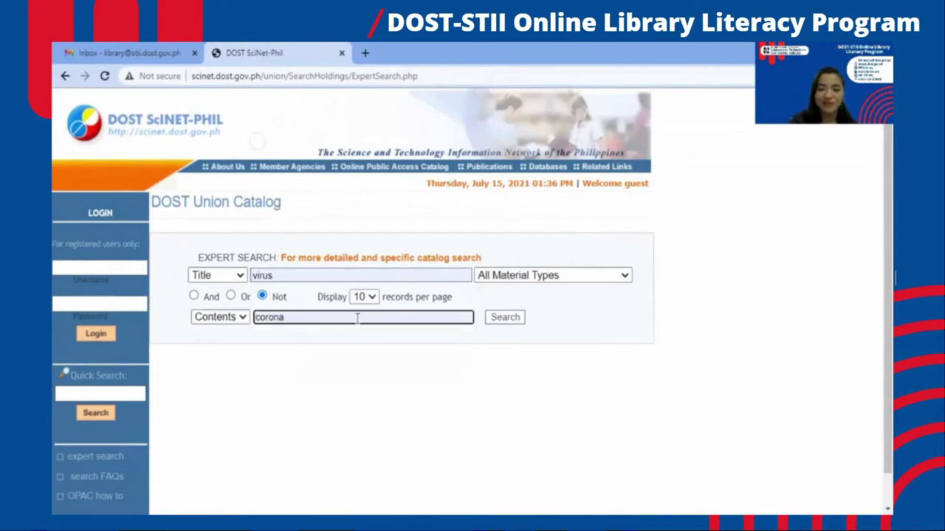
left_click_drag(284, 317, 225, 324)
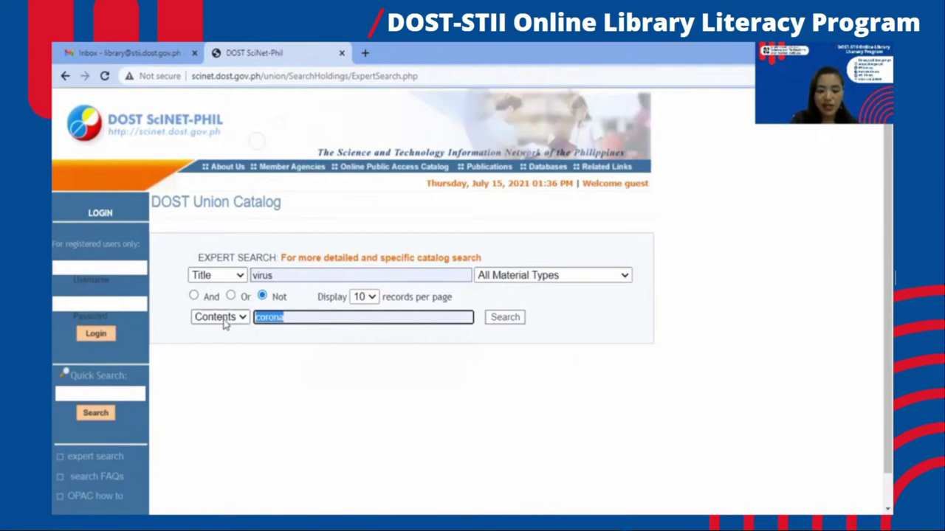
type("bacteria")
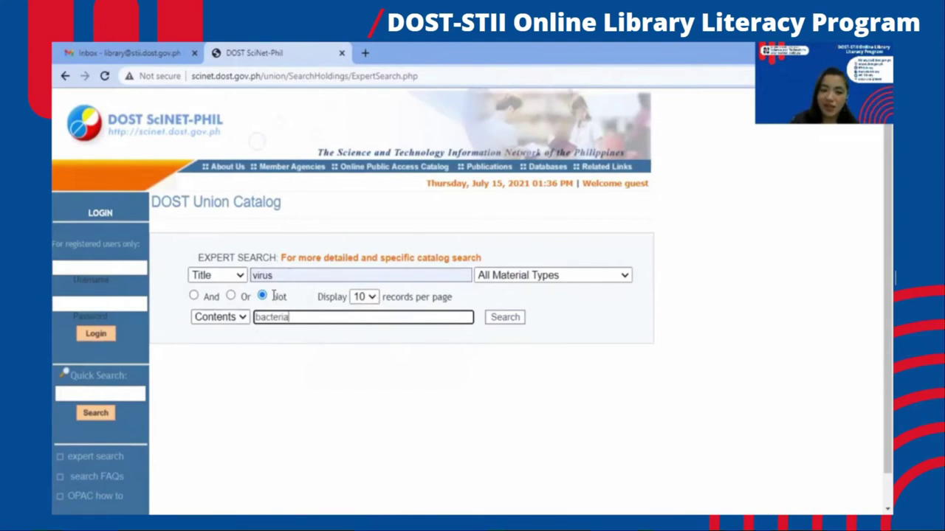
left_click_drag(278, 275, 252, 275)
left_click_drag(295, 318, 253, 317)
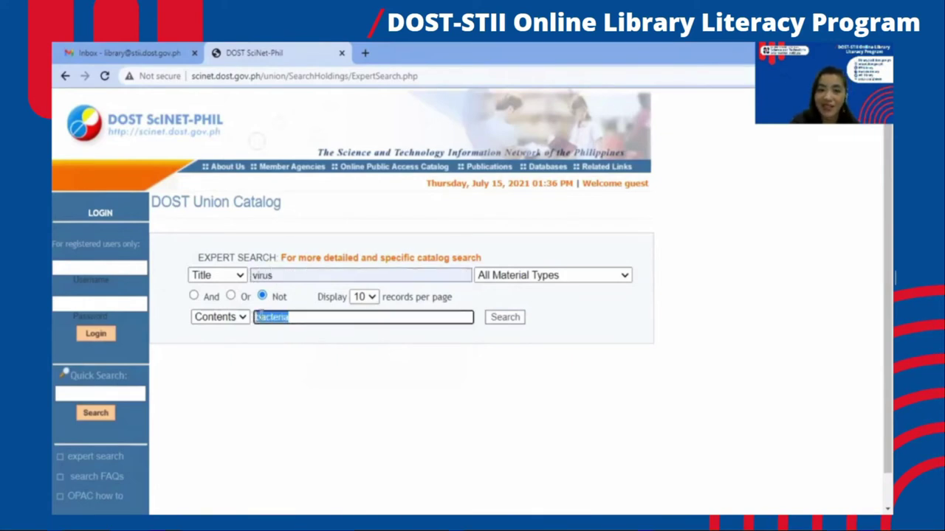
Step: Run the Not search and examine the titles of the retrieved records on the first results page
left_click(505, 319)
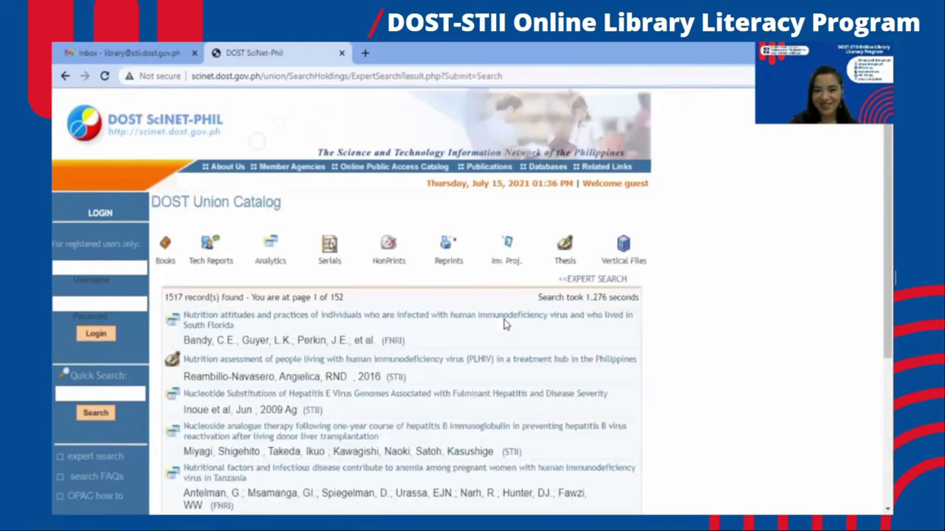
scroll(505, 322, "down", 3)
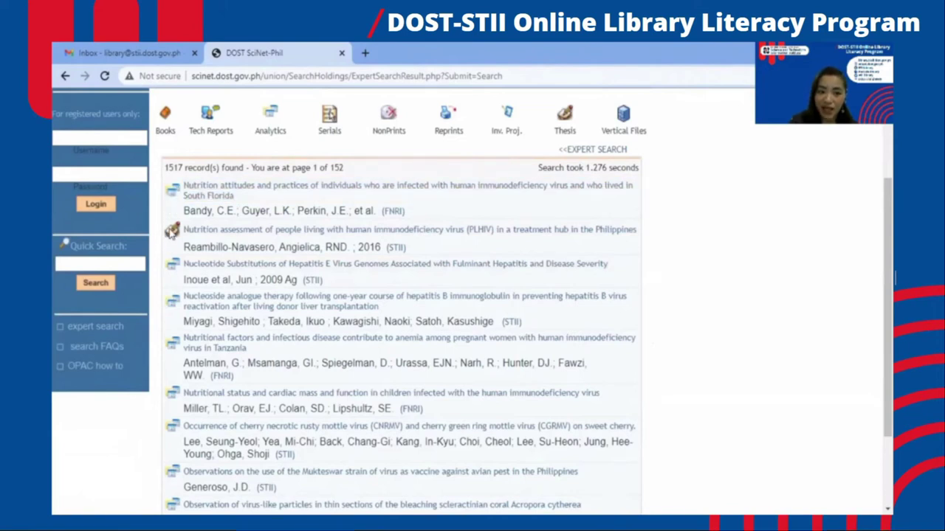
scroll(171, 231, "down", 3)
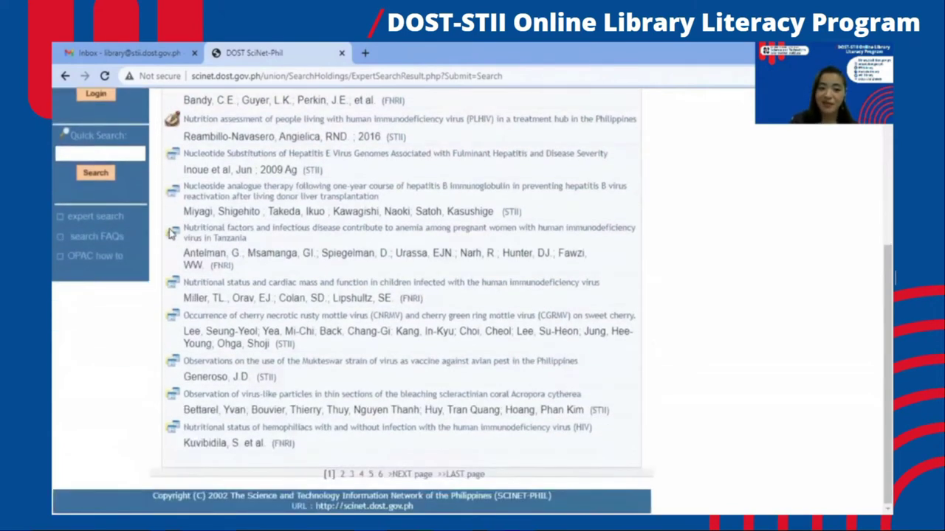
scroll(172, 233, "up", 4)
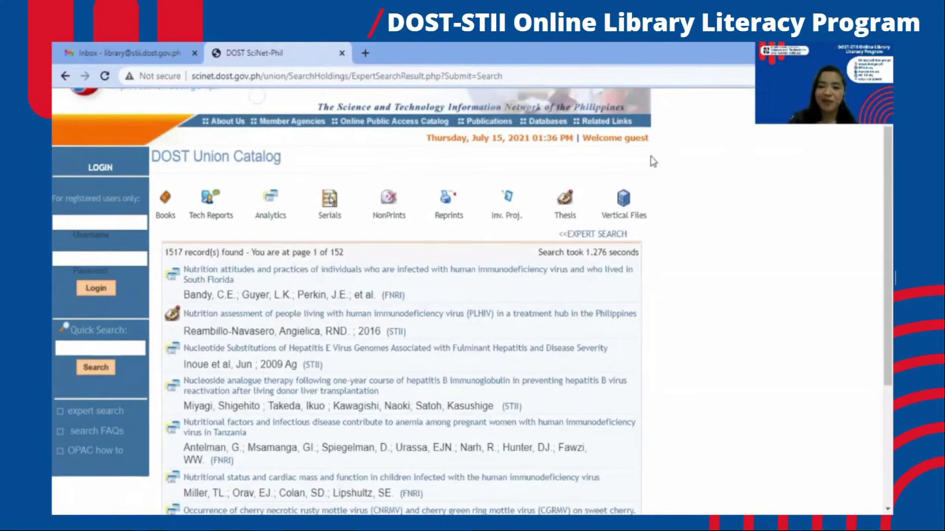
scroll(236, 296, "down", 2)
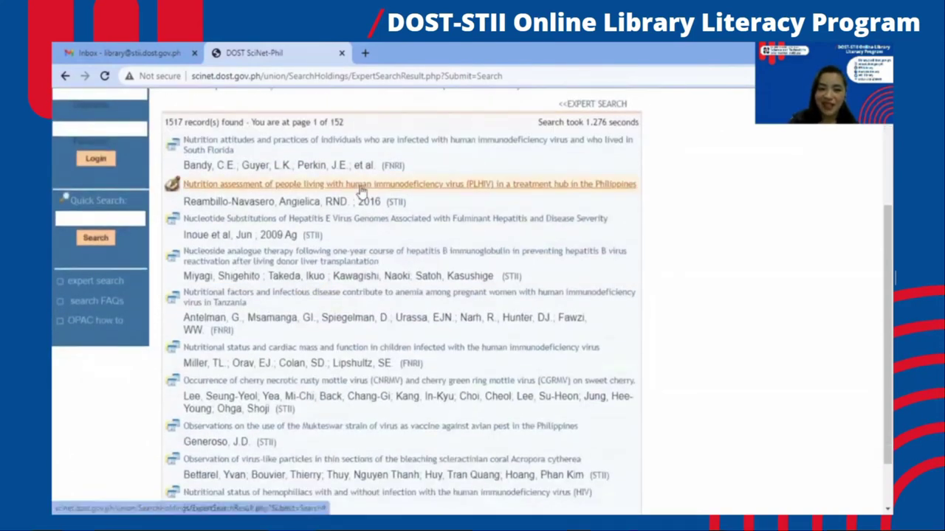
scroll(359, 190, "up", 3)
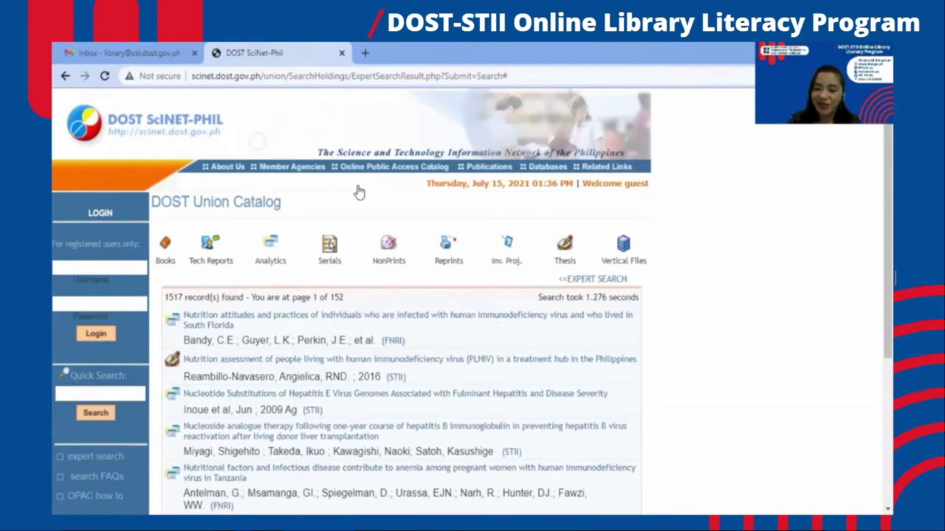
scroll(383, 336, "down", 3)
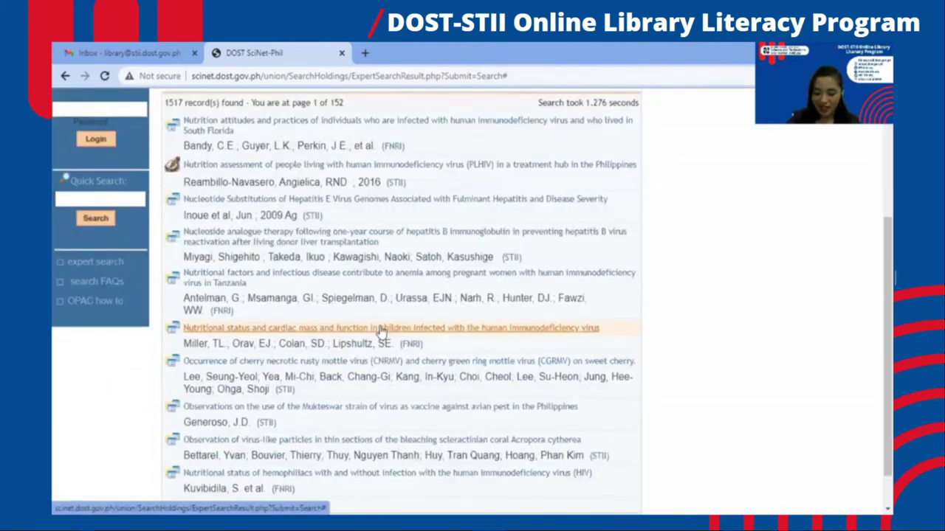
scroll(384, 279, "up", 3)
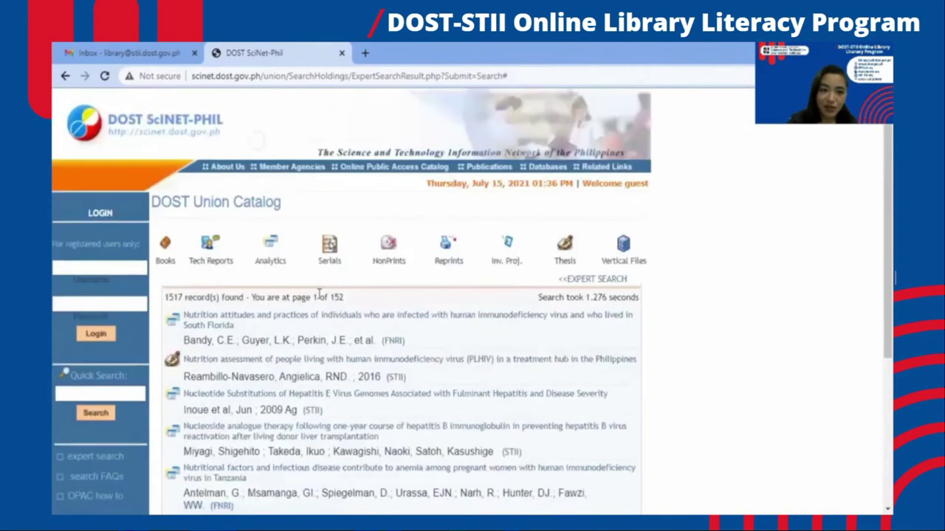
Step: Return from the search results to a blank expert search form
left_click(587, 283)
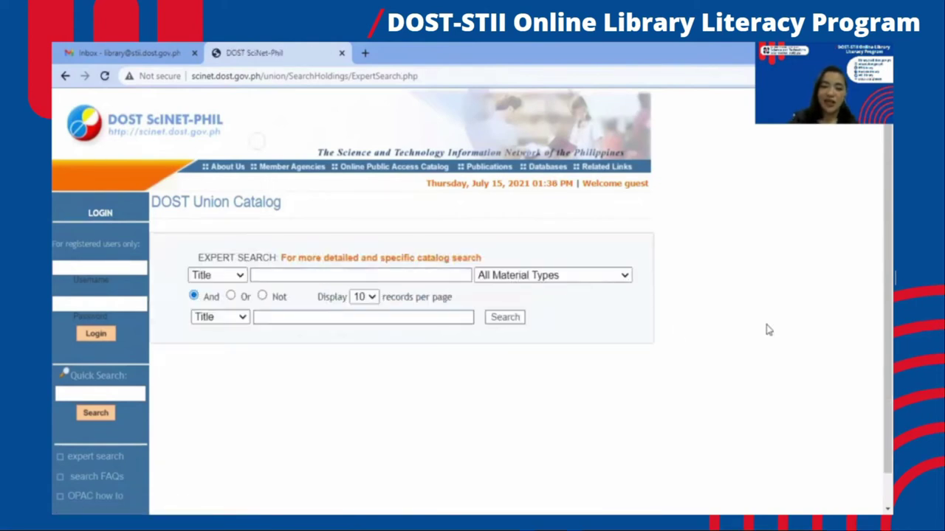
scroll(170, 435, "down", 1)
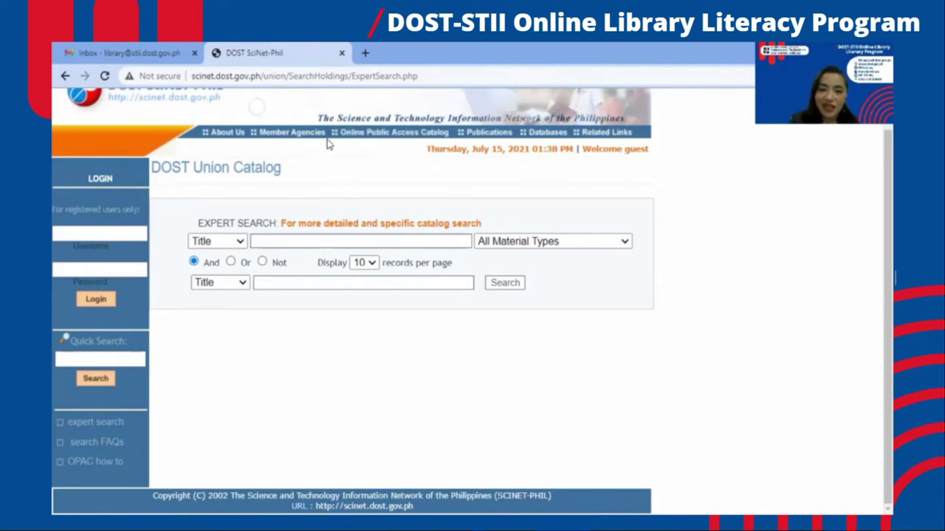
Step: Open the ScienceDirect website at sciencedirect.com in a new browser tab
left_click(371, 63)
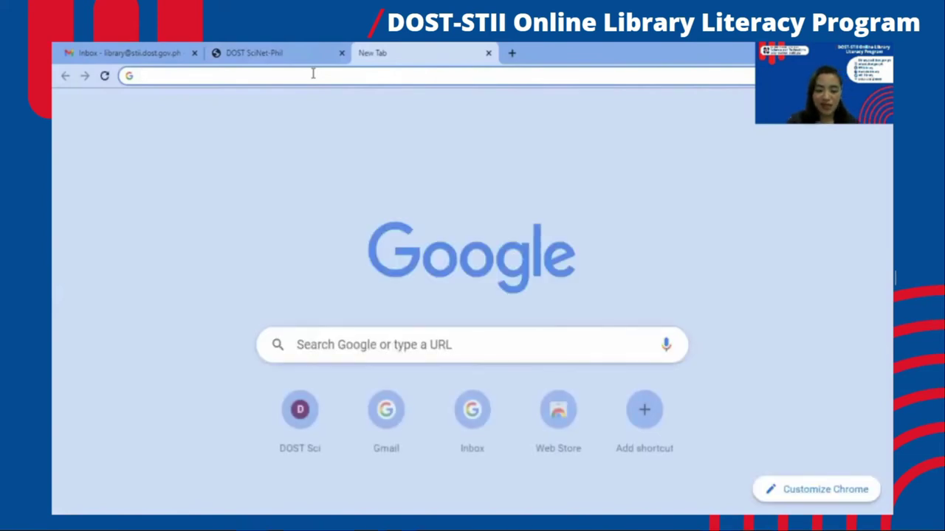
type("science")
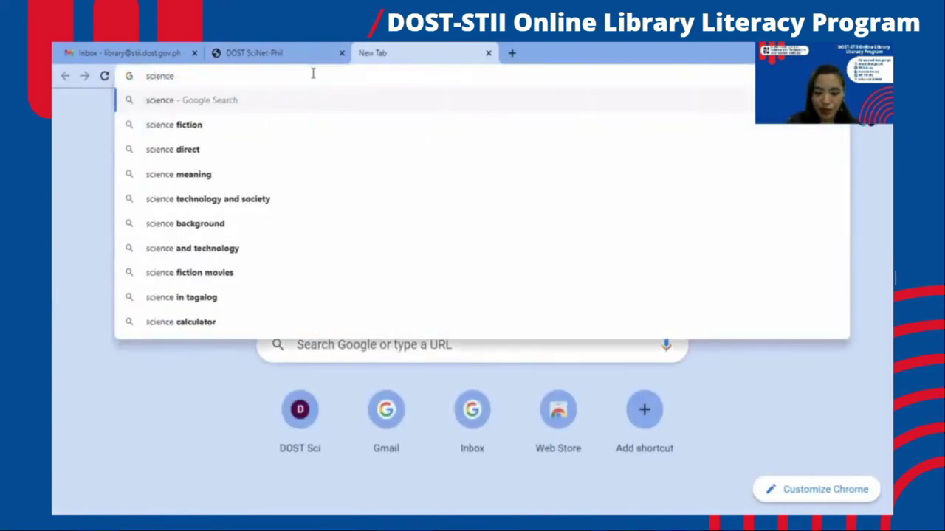
type("direct.com")
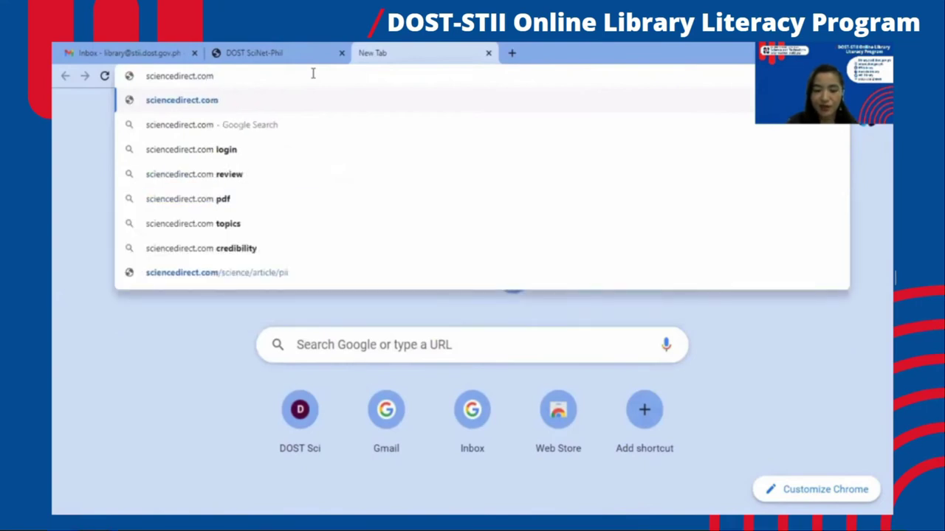
key("Return")
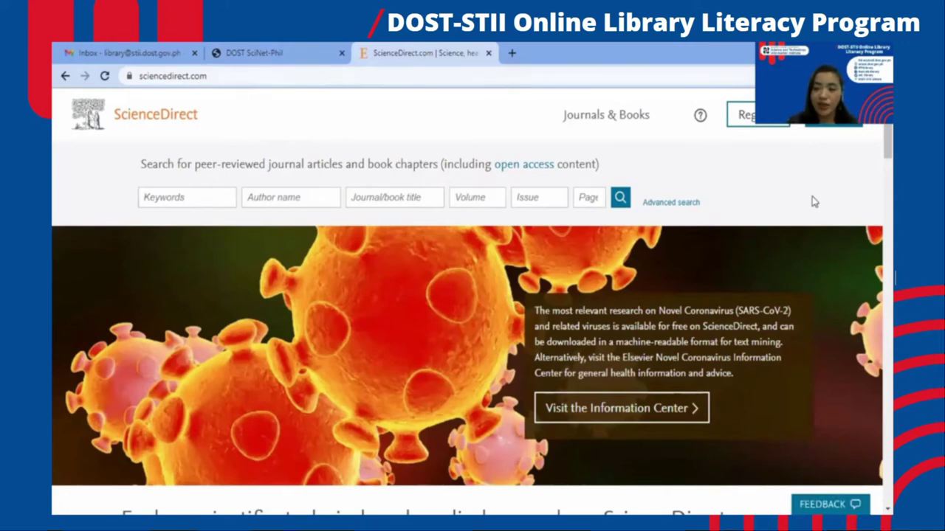
left_click(225, 195)
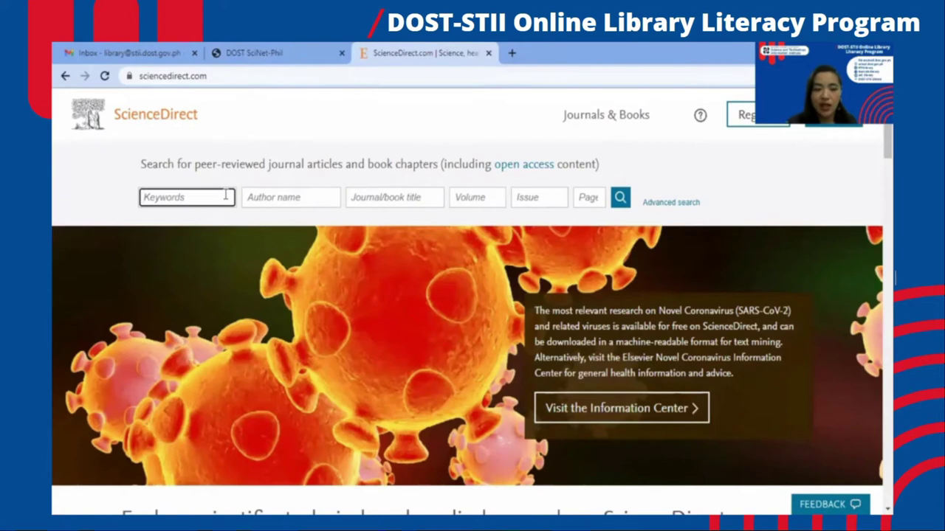
type("Corona")
key("BackSpace")
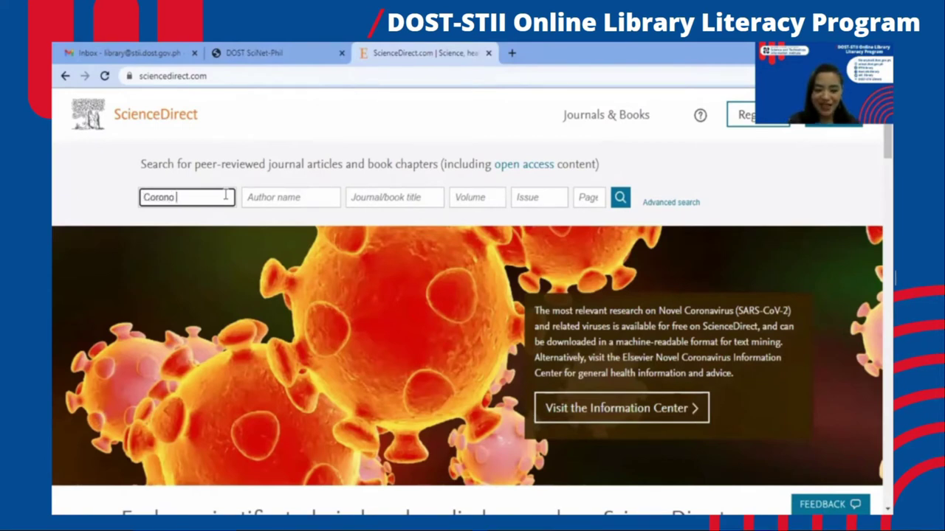
type("a vi")
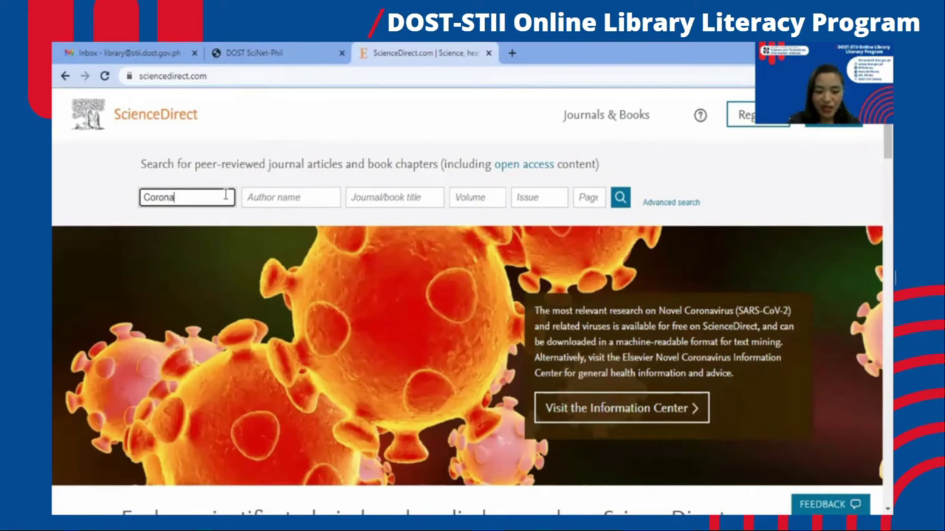
key("BackSpace")
key("BackSpace")
key("BackSpace")
key("BackSpace")
key("BackSpace")
key("BackSpace")
key("BackSpace")
key("BackSpace")
key("BackSpace")
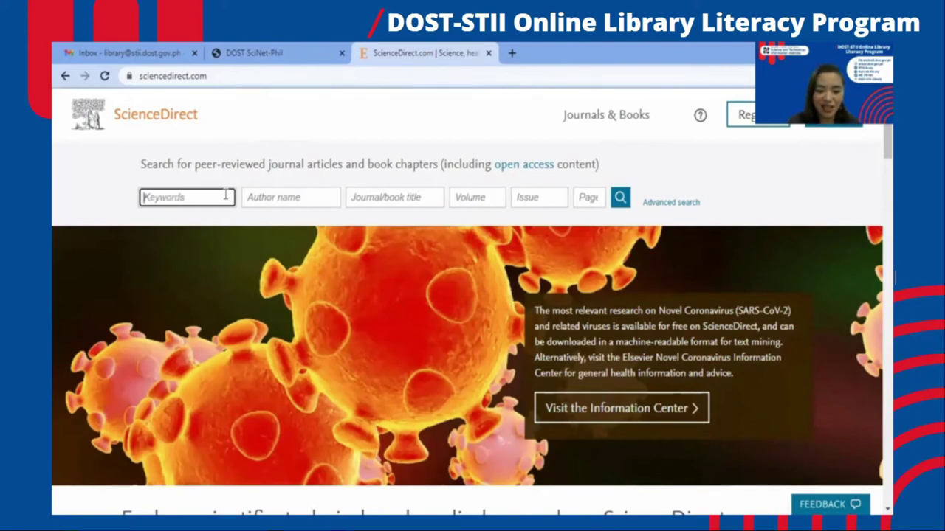
Step: Search ScienceDirect for articles with the keywords "COVID 19 vaccine" and highlight the number of results
type("CO")
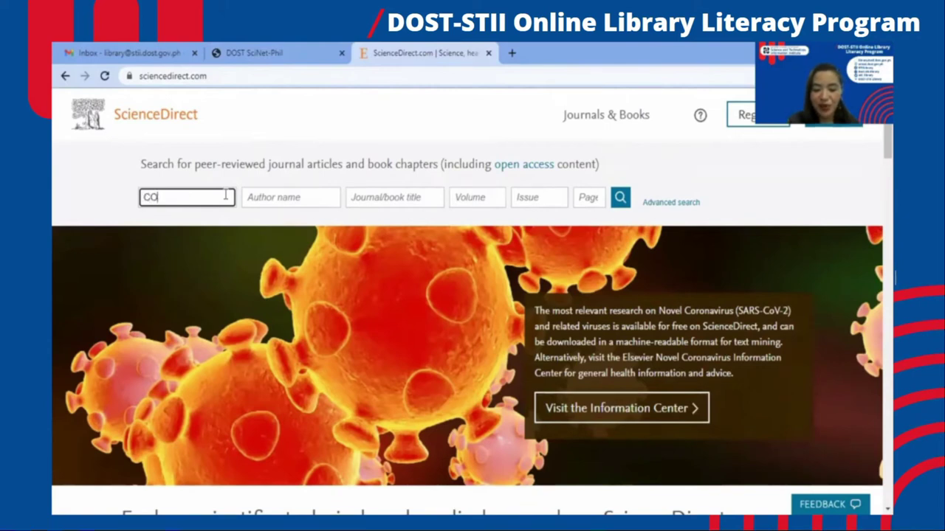
type("VID 1")
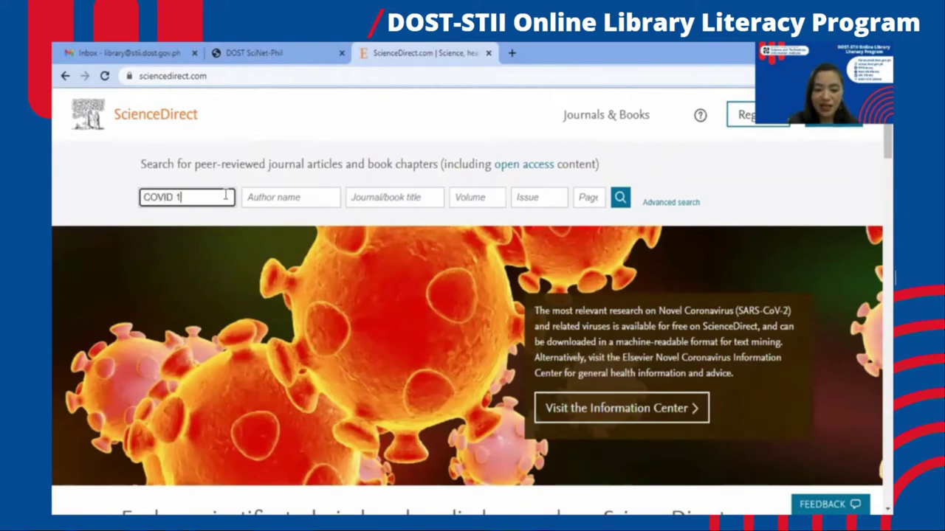
type("9 vaccine")
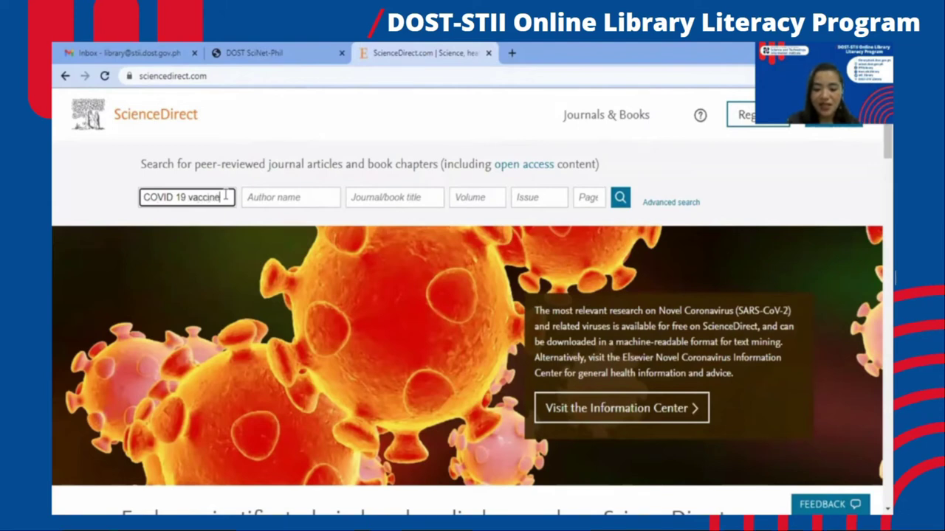
key("Return")
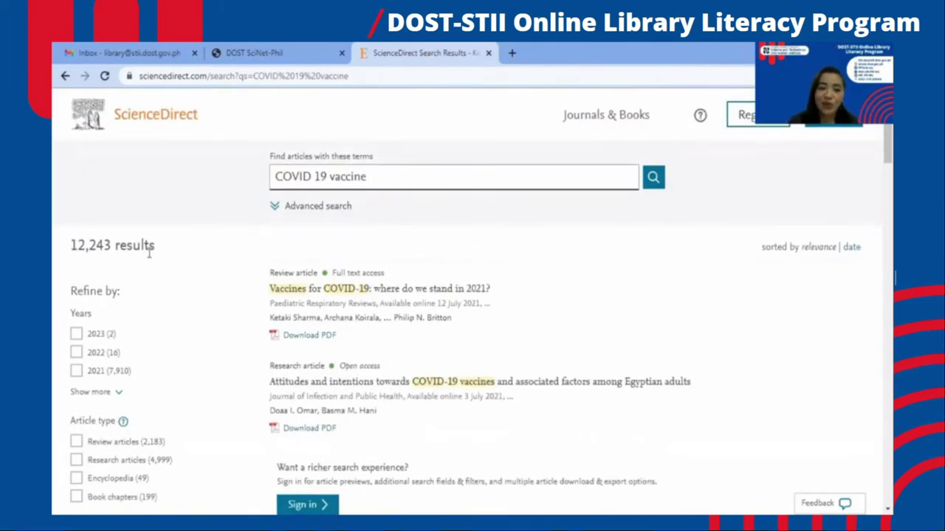
left_click_drag(69, 249, 167, 252)
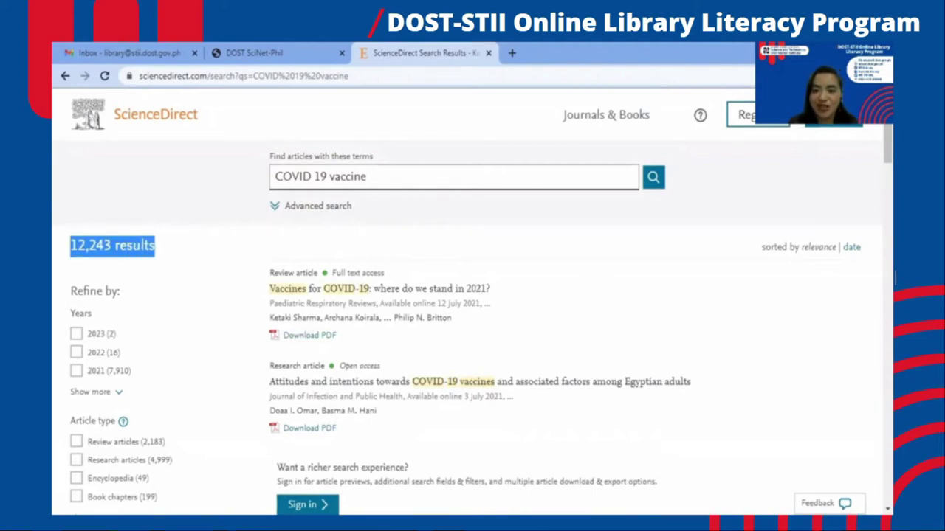
Step: Enlarge the search results page in the browser by three zoom levels
left_click(882, 75)
left_click(846, 198)
left_click(847, 198)
left_click(847, 198)
left_click(603, 266)
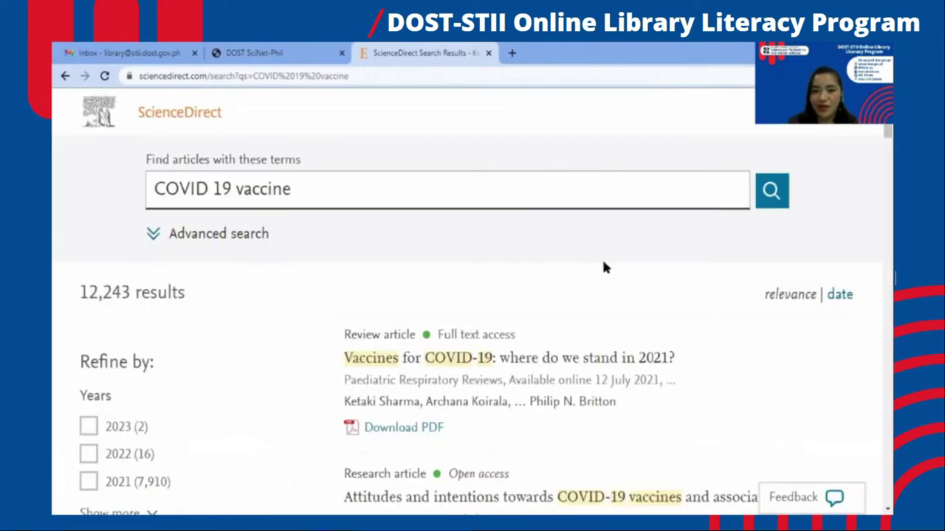
Step: Examine the year, article type and publication title filters and the first articles listed for the COVID 19 vaccine search
scroll(604, 267, "down", 1)
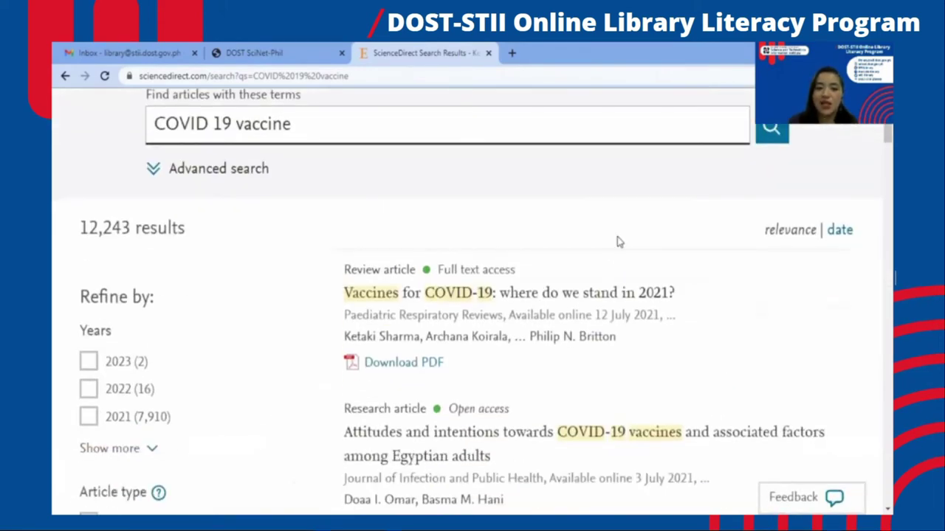
scroll(619, 242, "down", 1)
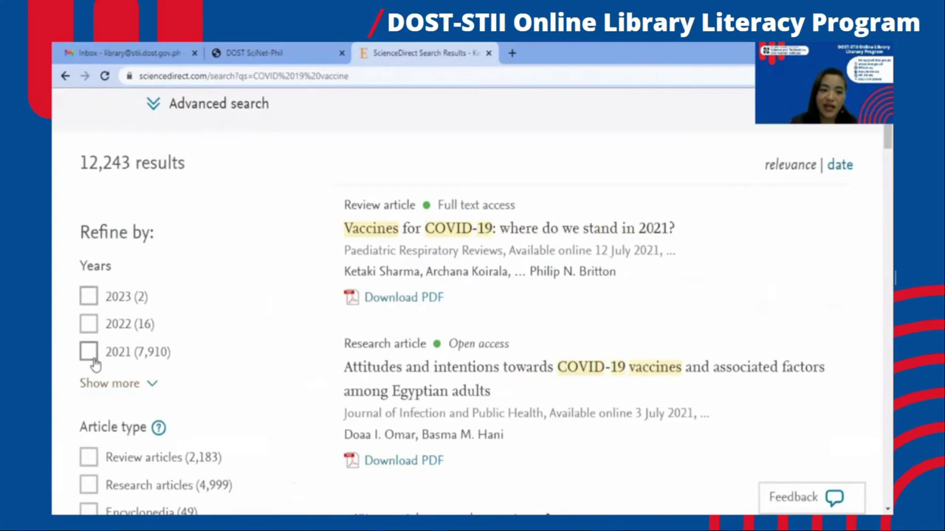
scroll(116, 332, "down", 3)
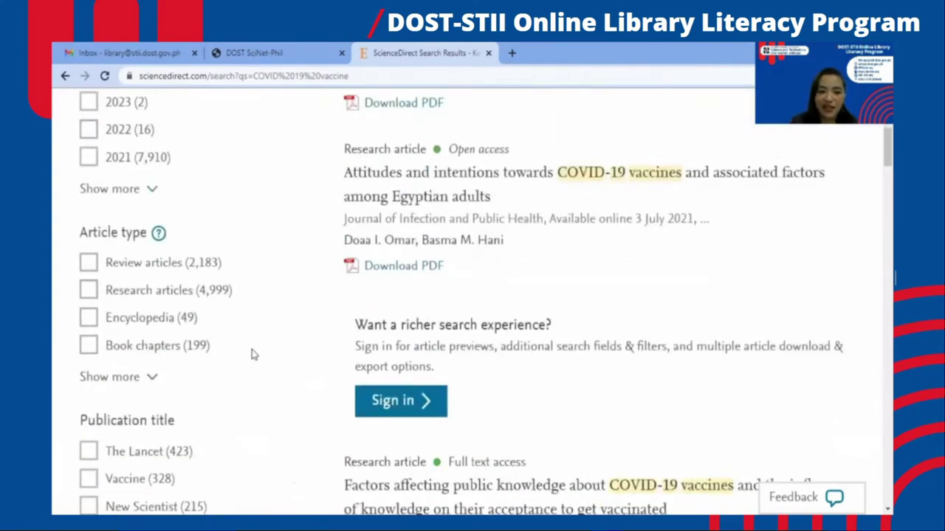
scroll(253, 352, "up", 4)
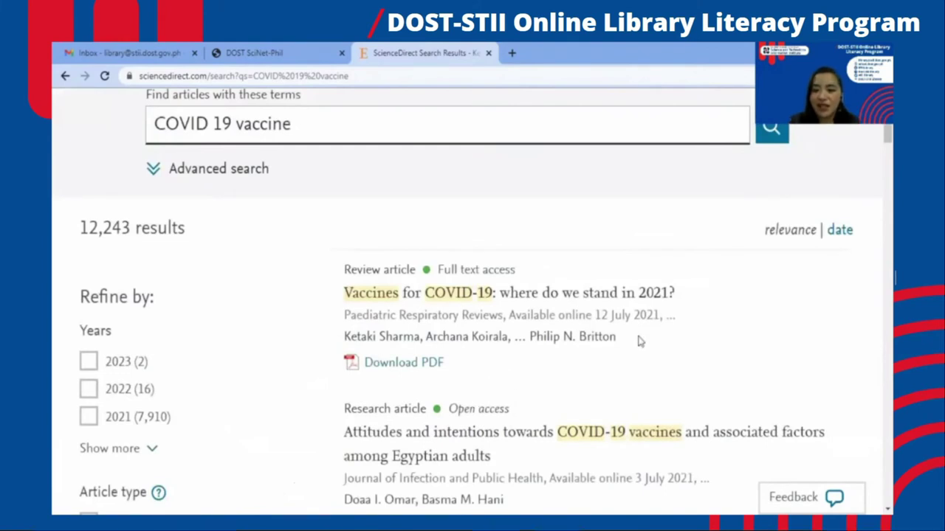
scroll(640, 341, "up", 1)
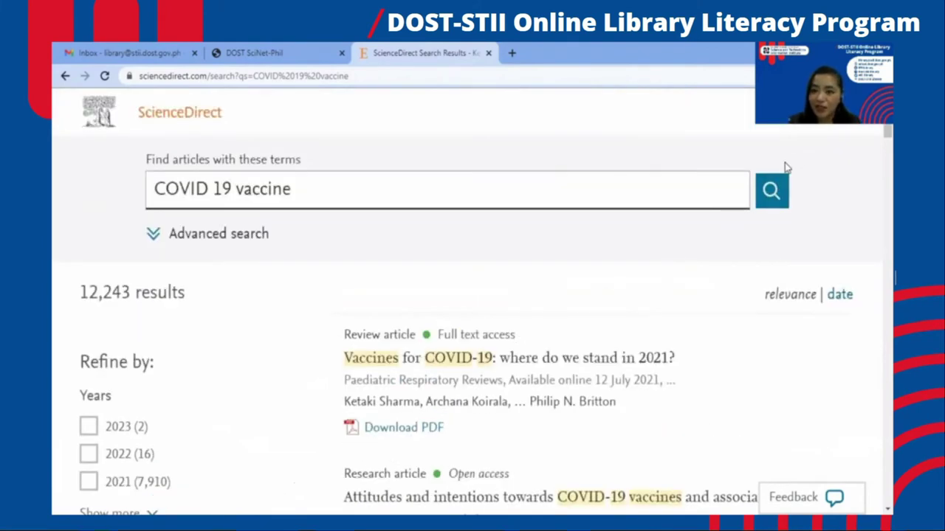
scroll(738, 195, "down", 2)
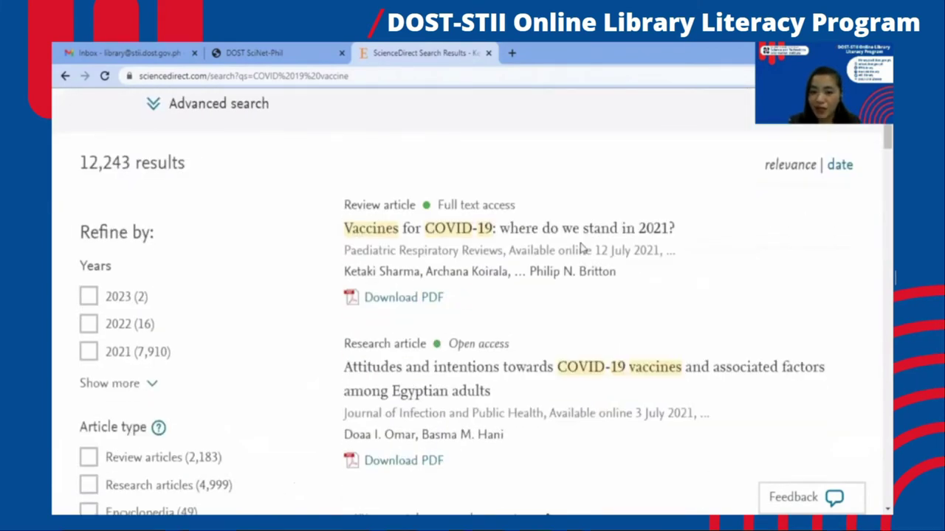